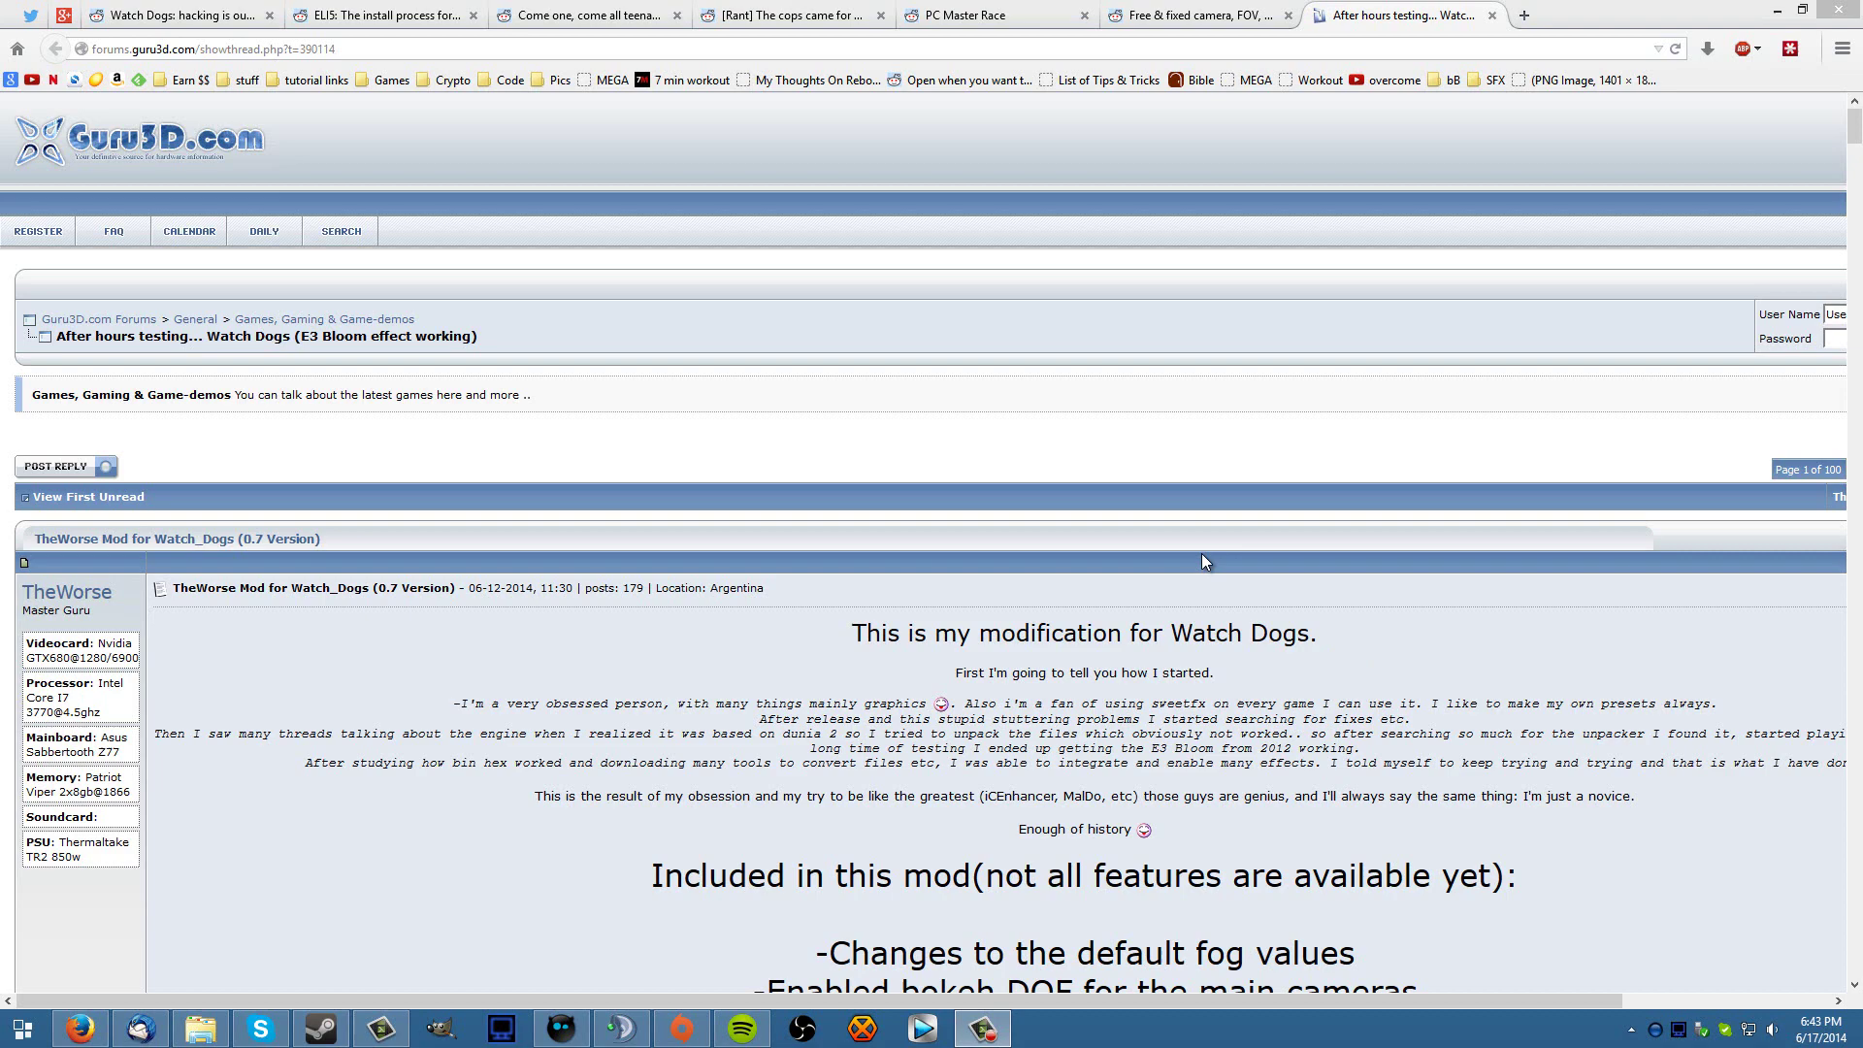
scroll(1204, 561, down, 4)
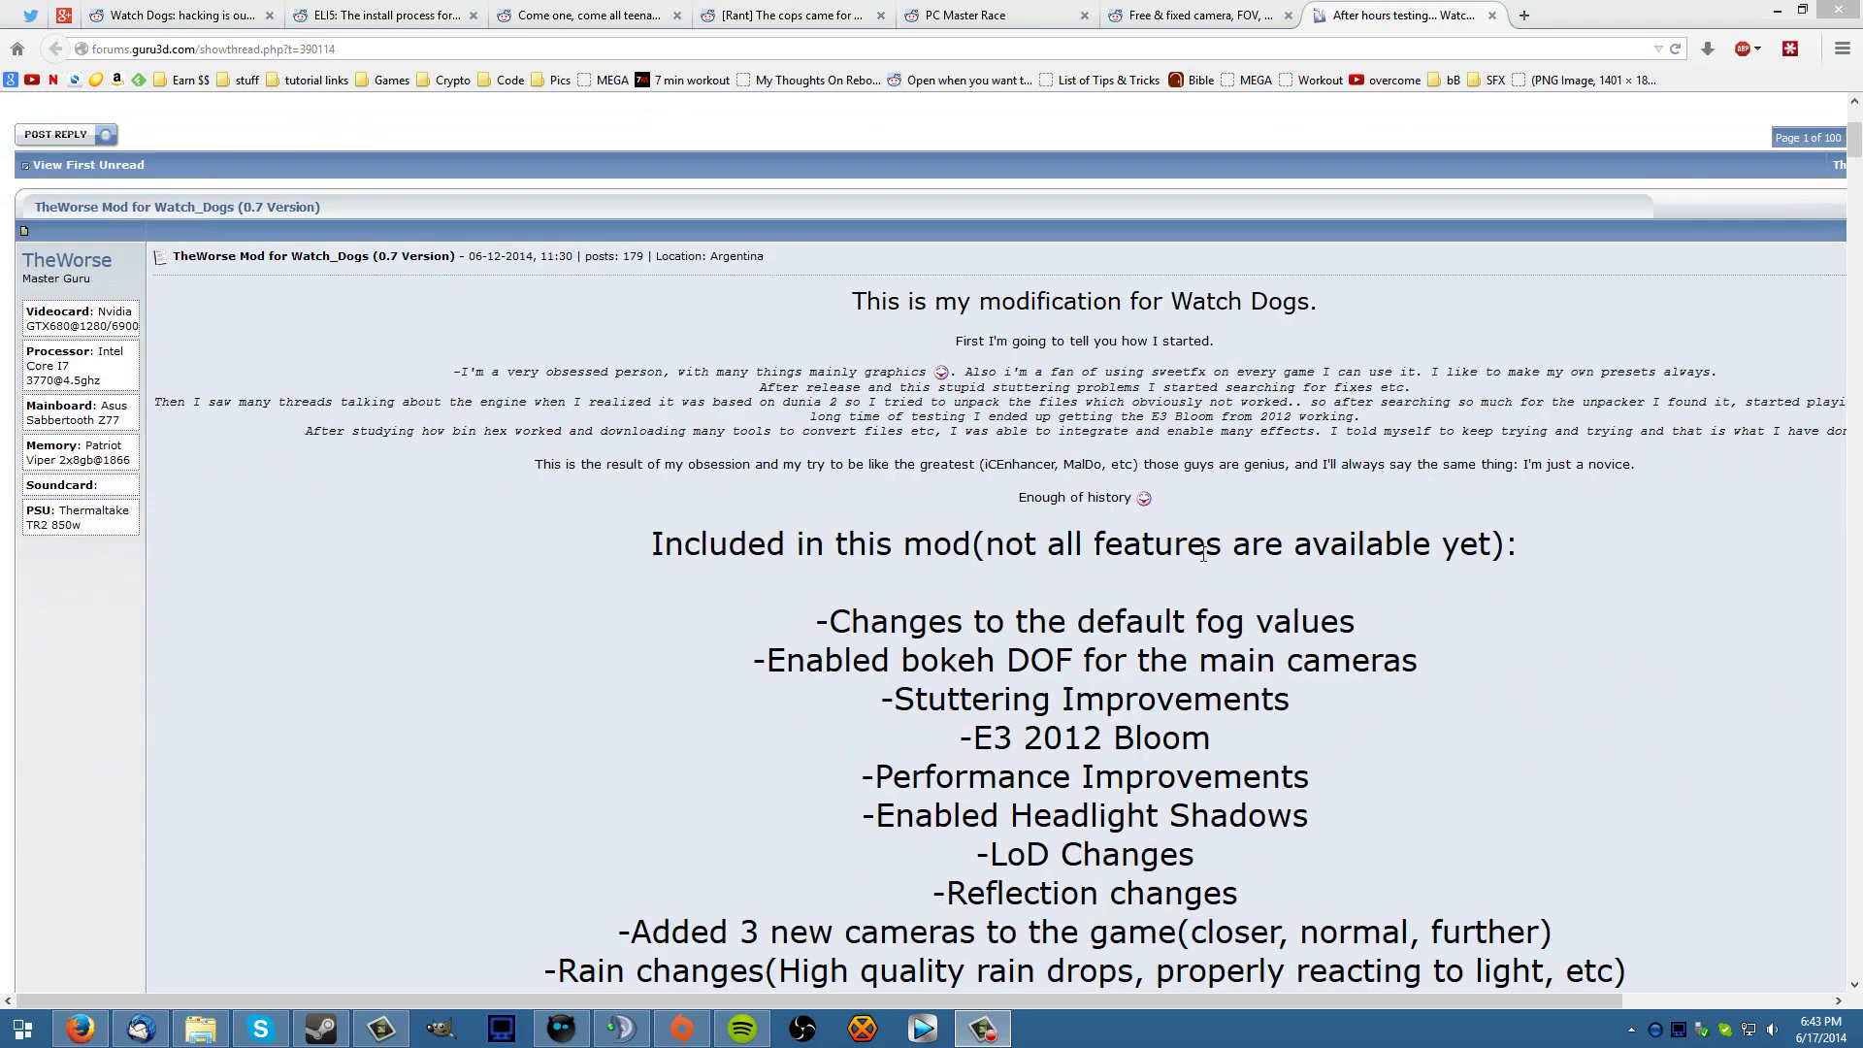
scroll(1204, 560, down, 4)
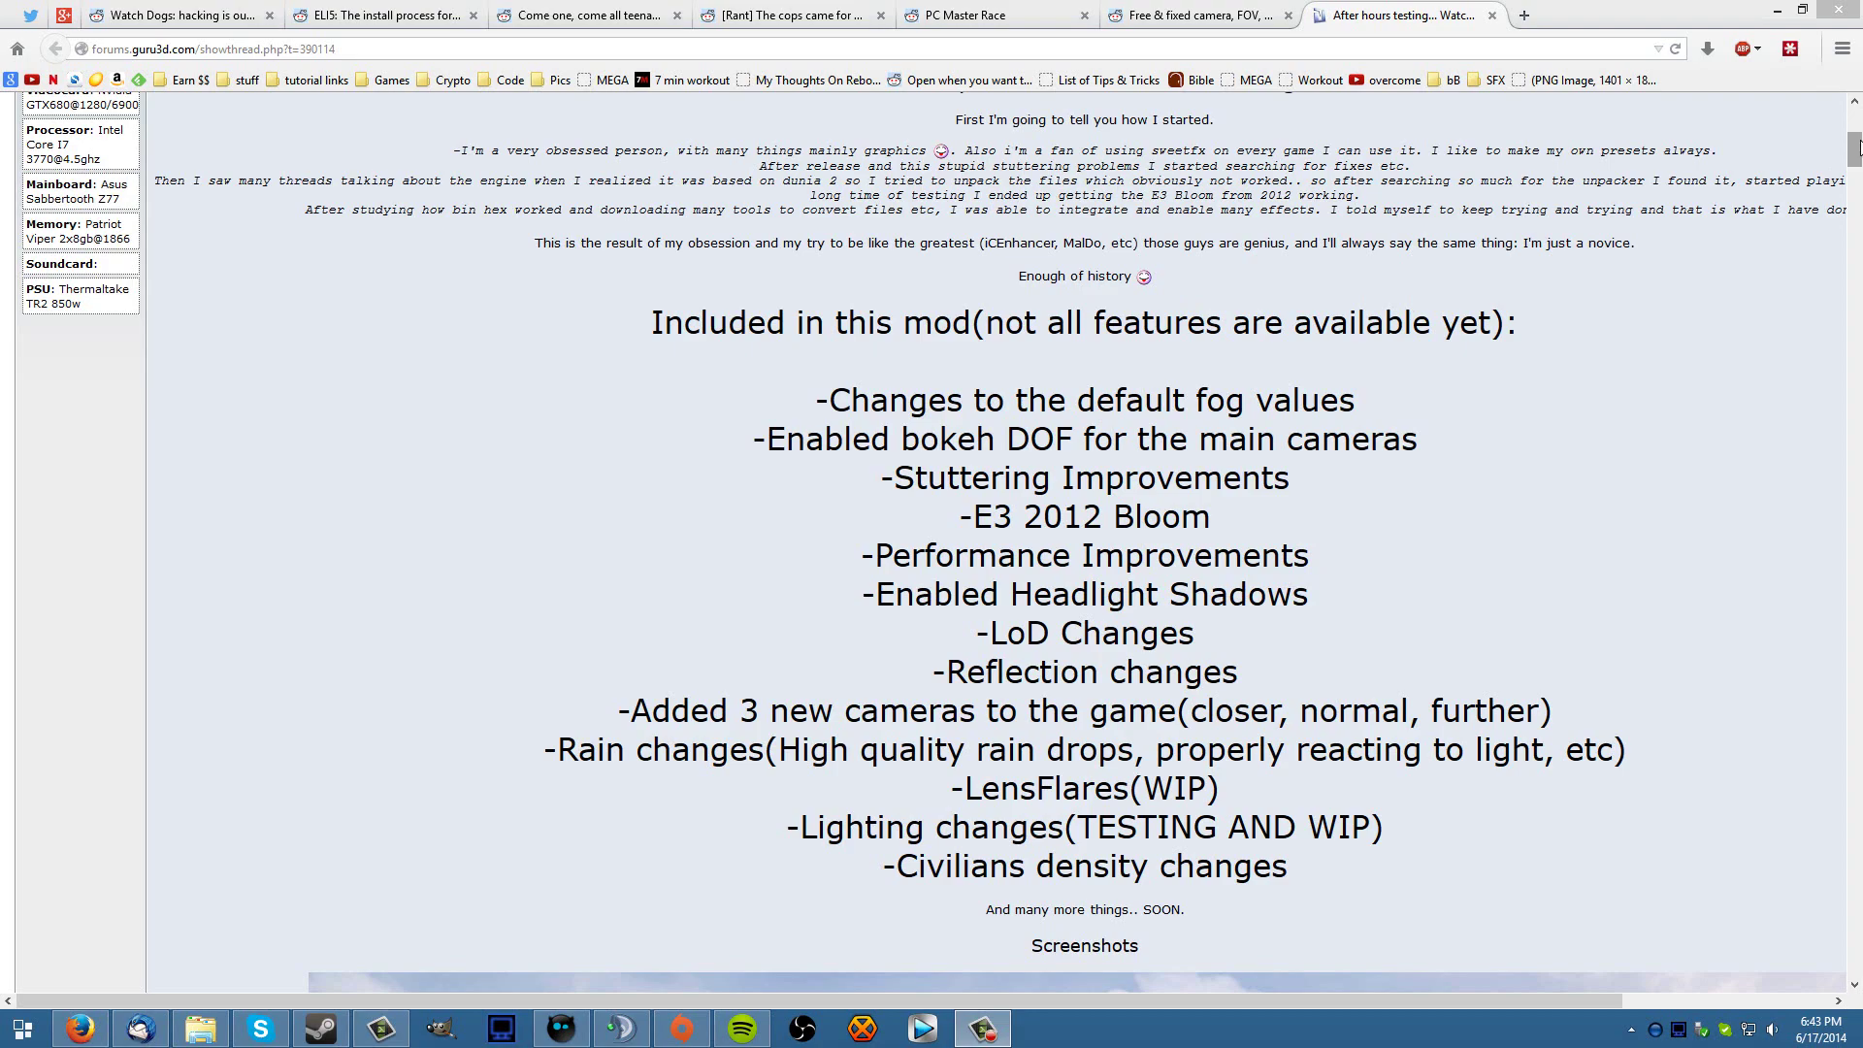
drag(1854, 146, 1857, 372)
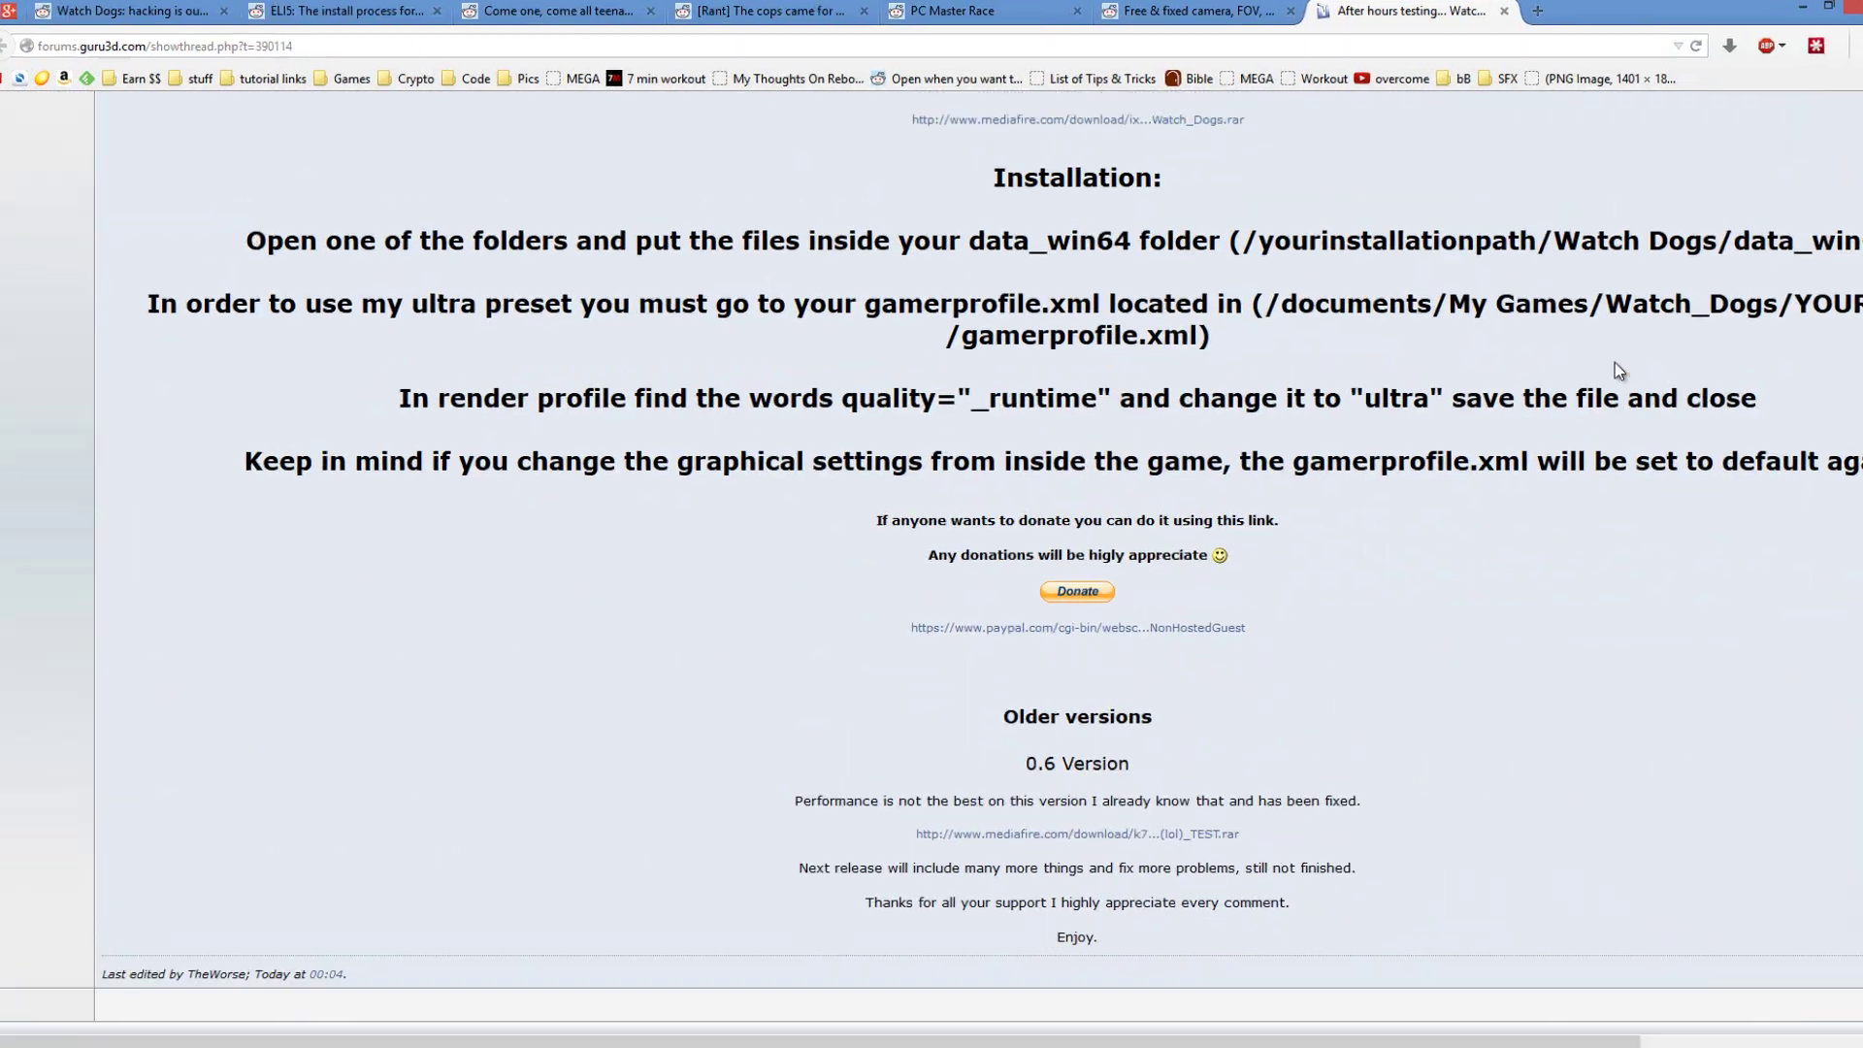
scroll(1675, 407, up, 3)
scroll(1084, 497, up, 1)
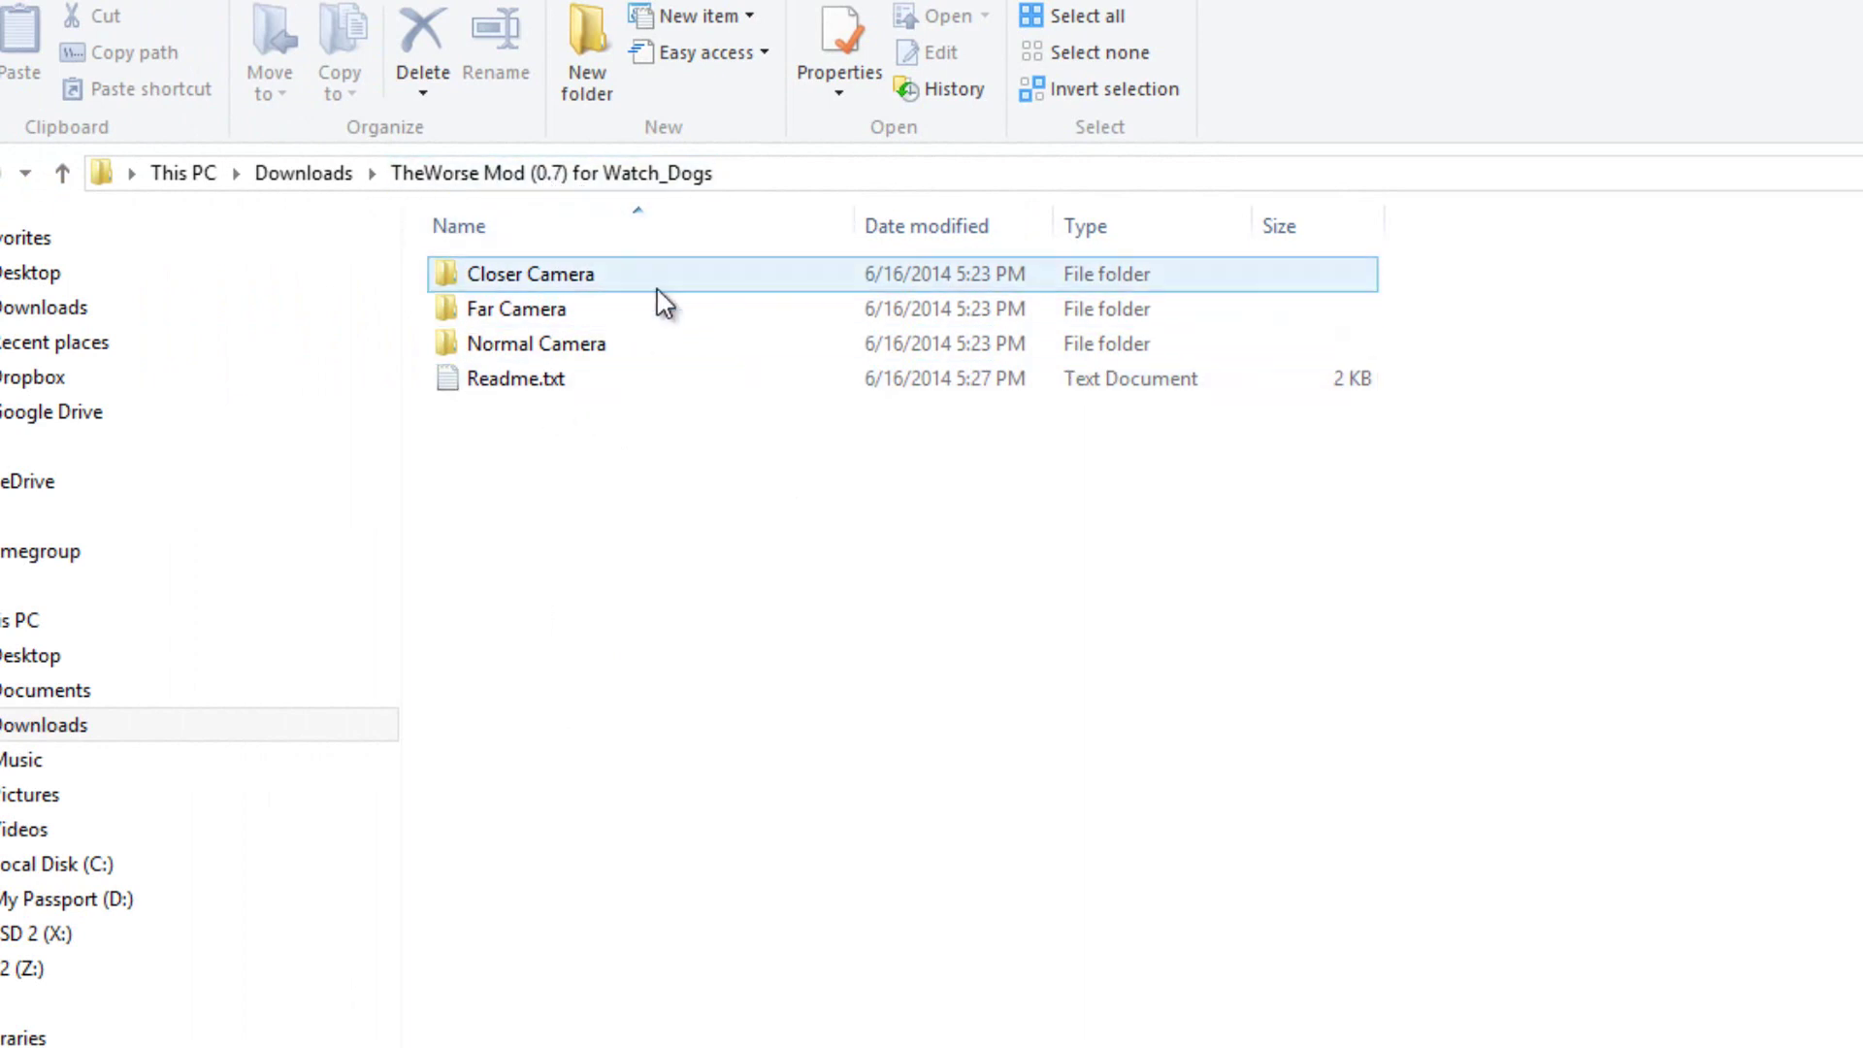
Open the mod's Normal Camera folder
click(517, 309)
click(522, 381)
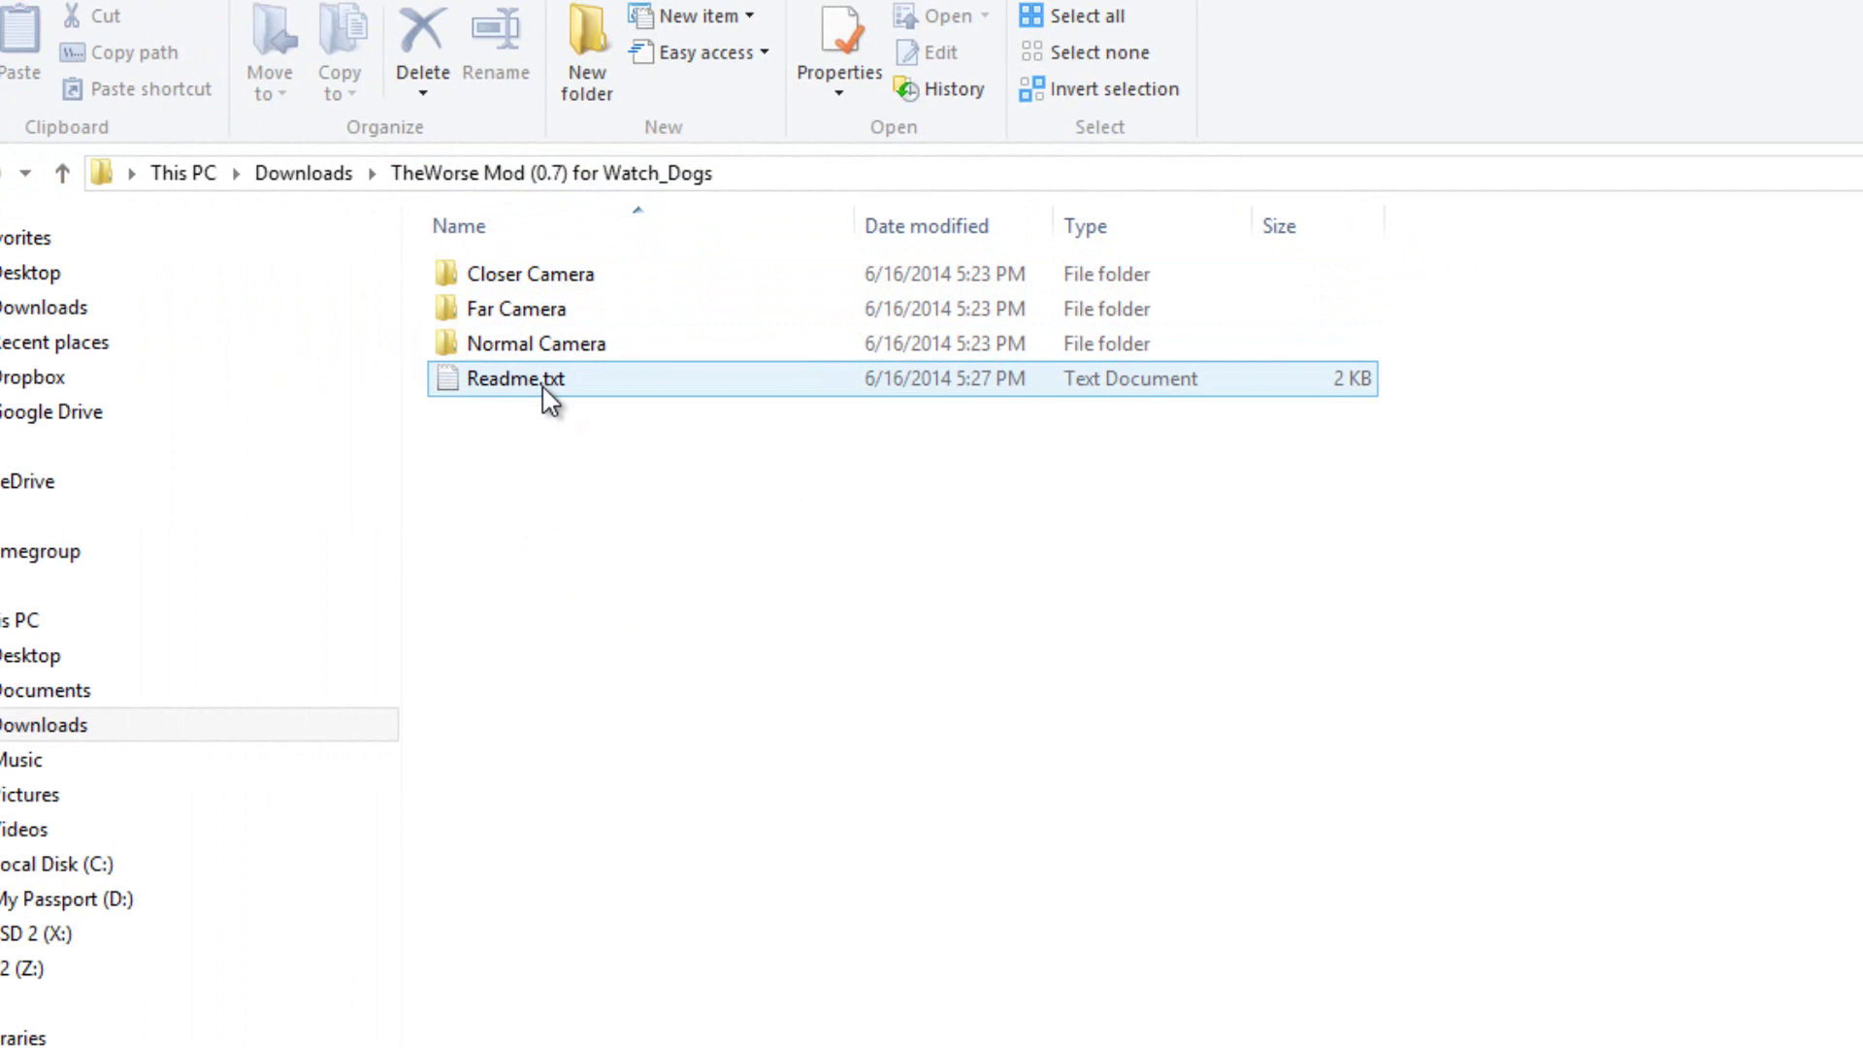
mouse_move(515, 379)
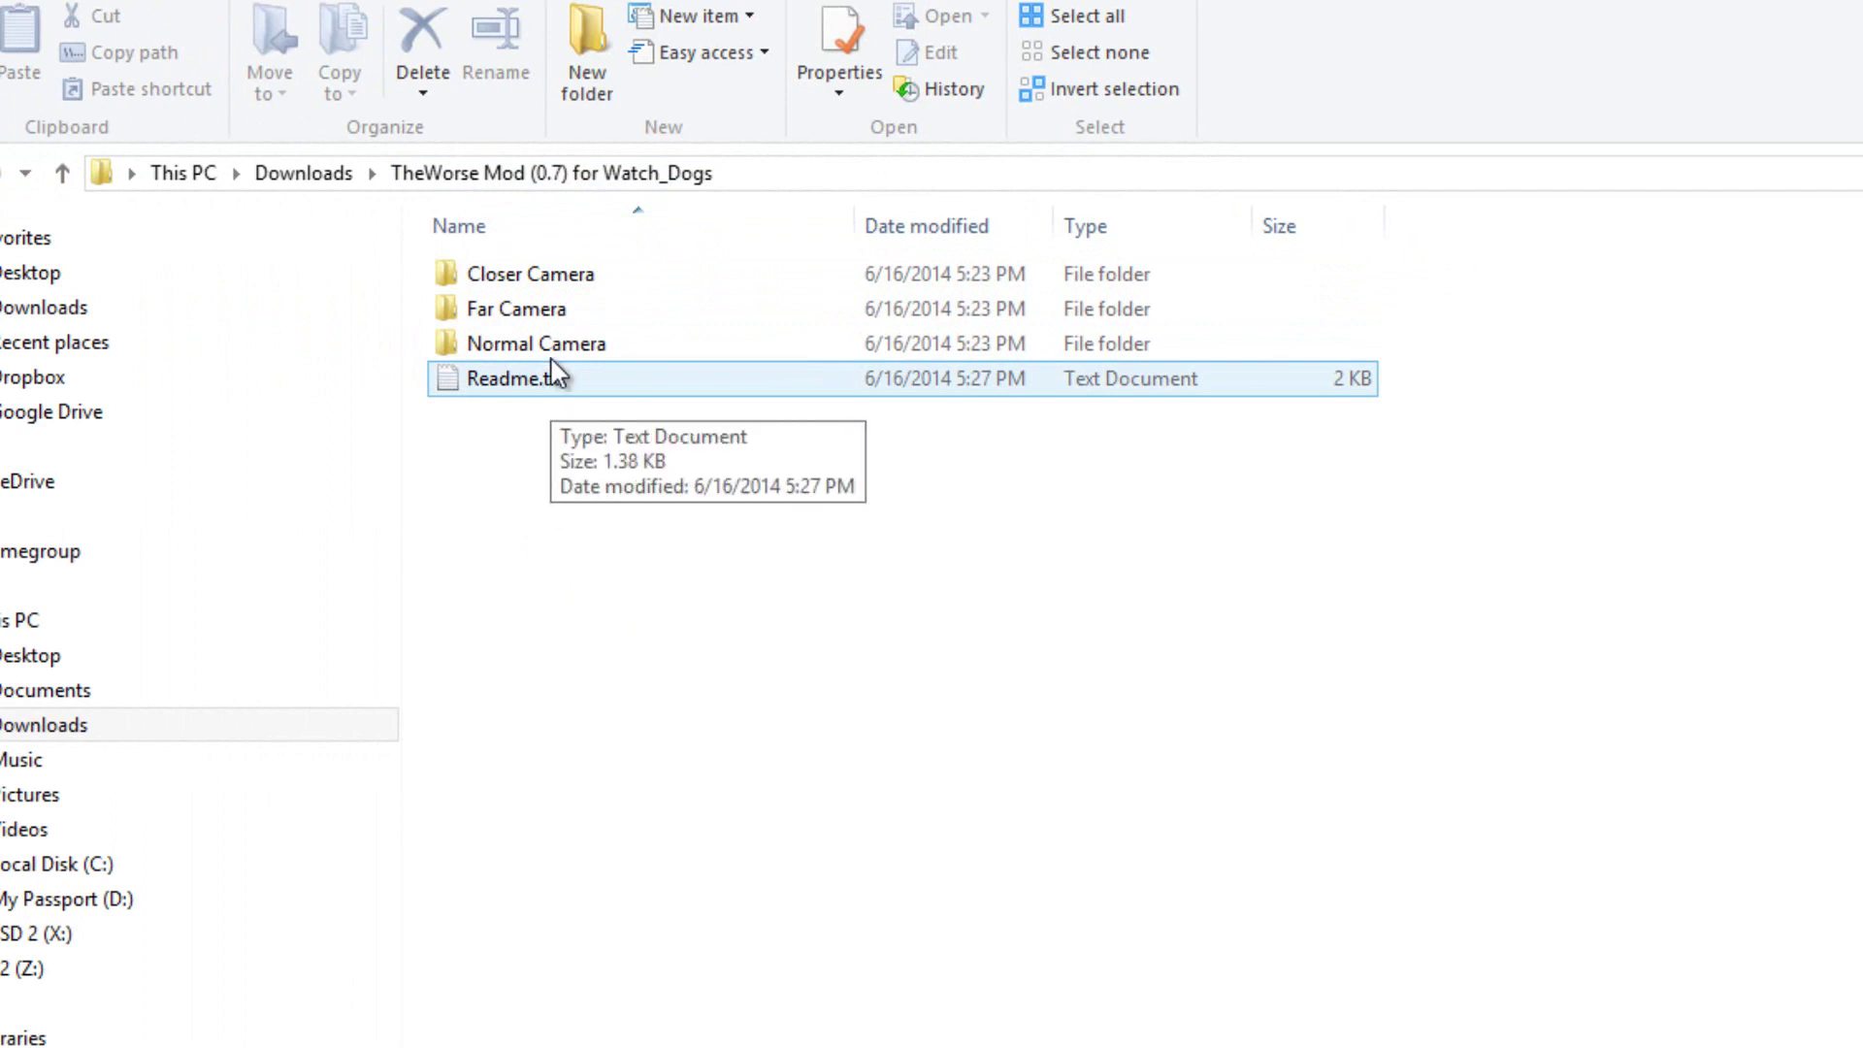
click(580, 350)
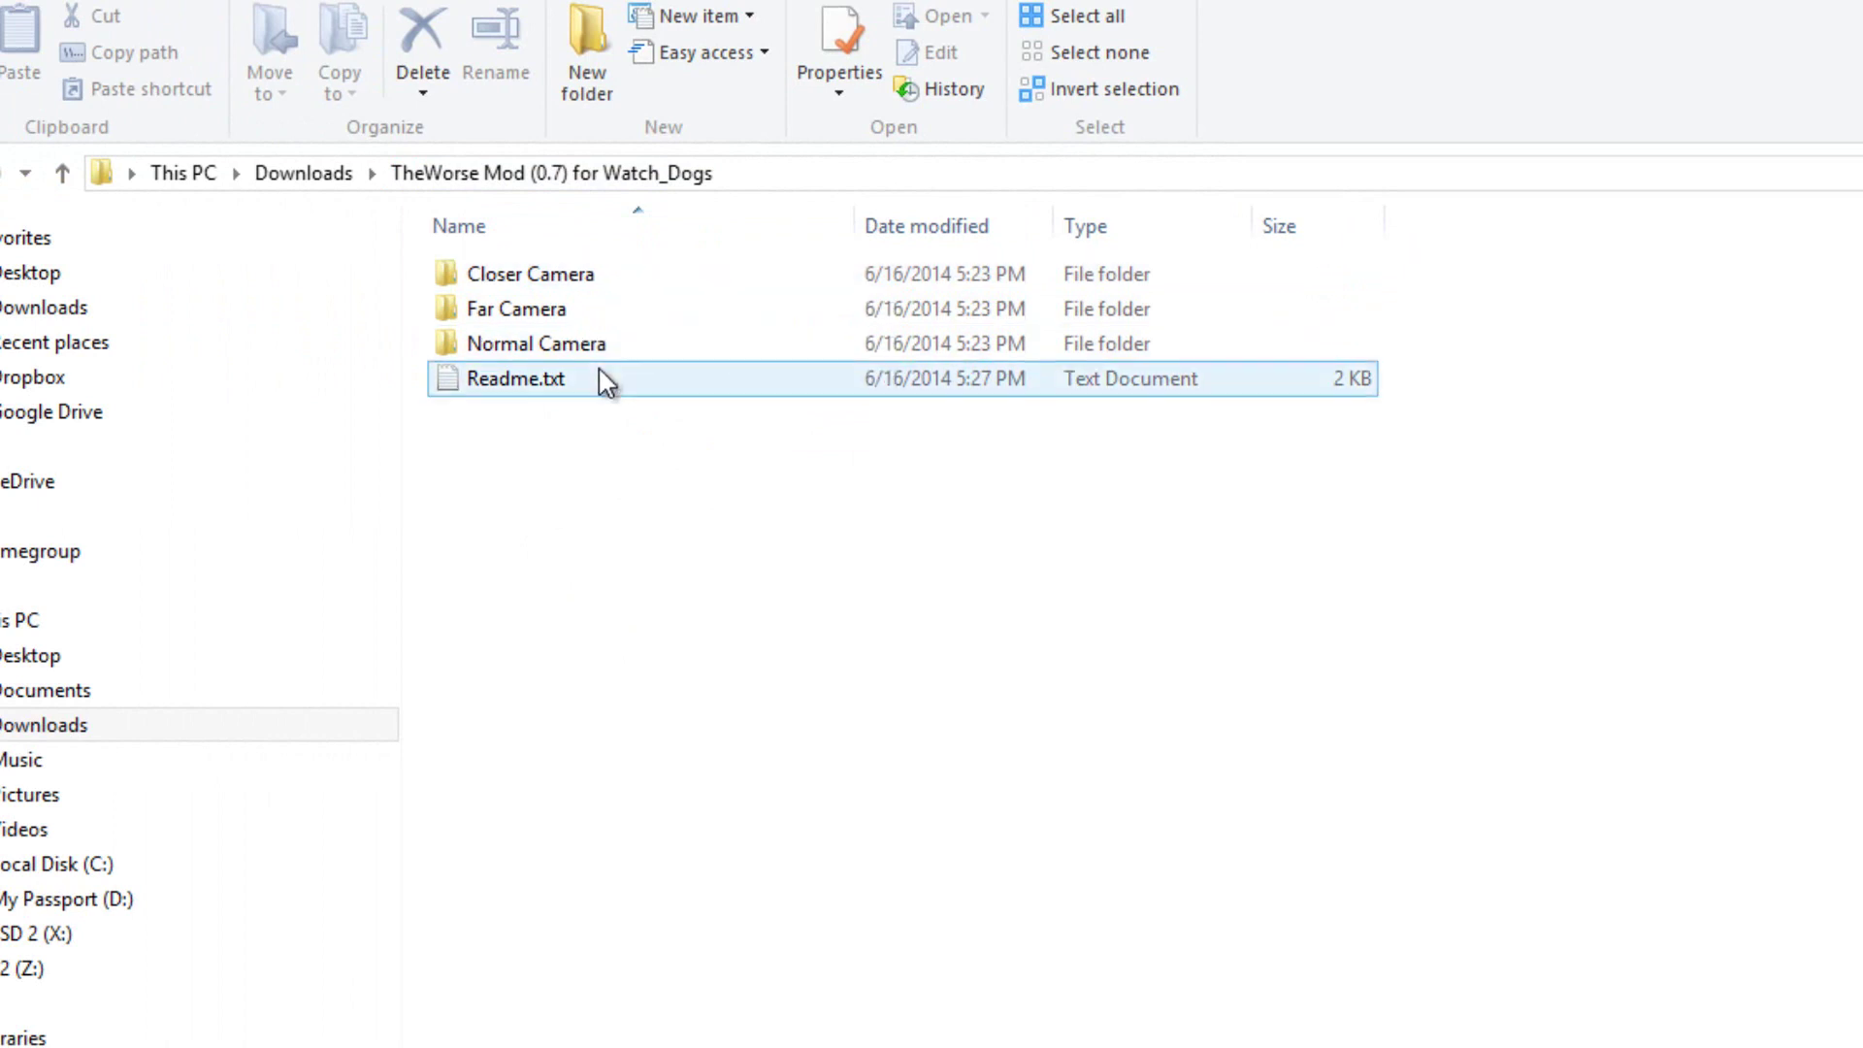
double_click(613, 343)
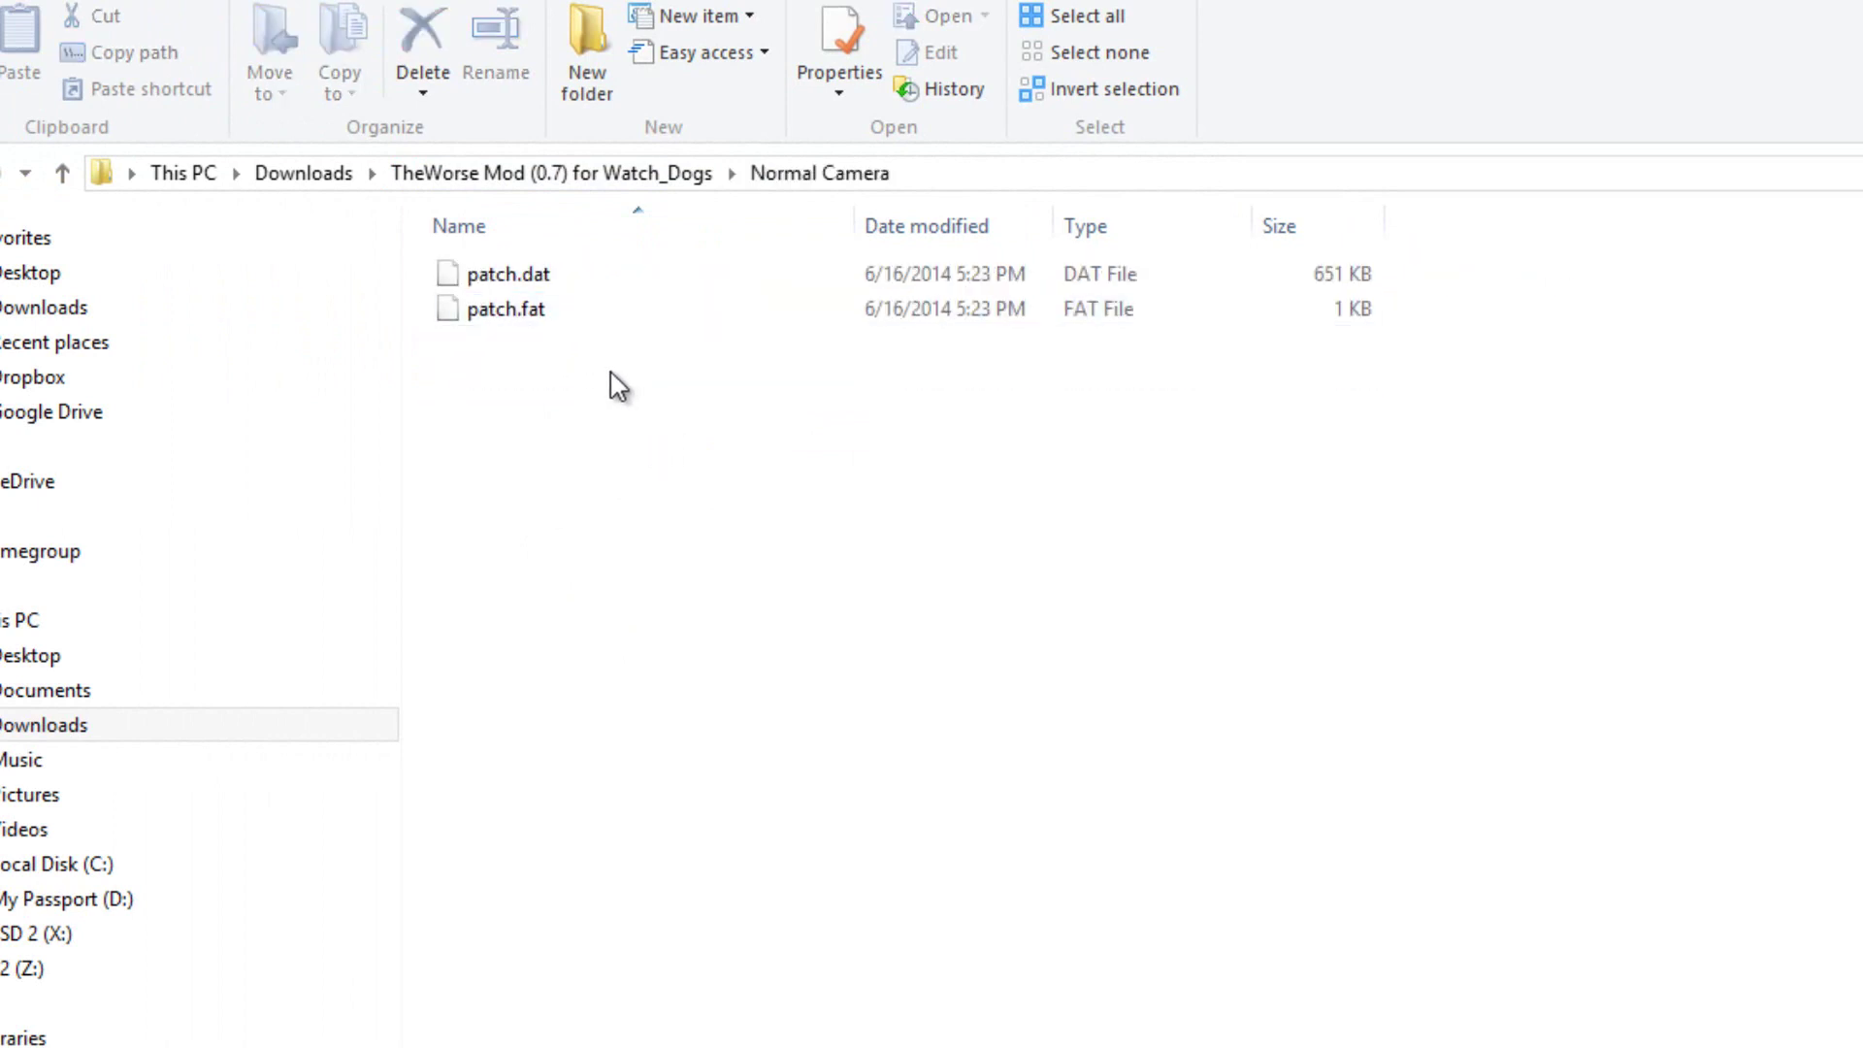
Select patch.dat and patch.fat and copy them
drag(611, 390, 561, 249)
right_click(566, 263)
click(532, 347)
drag(532, 348, 525, 262)
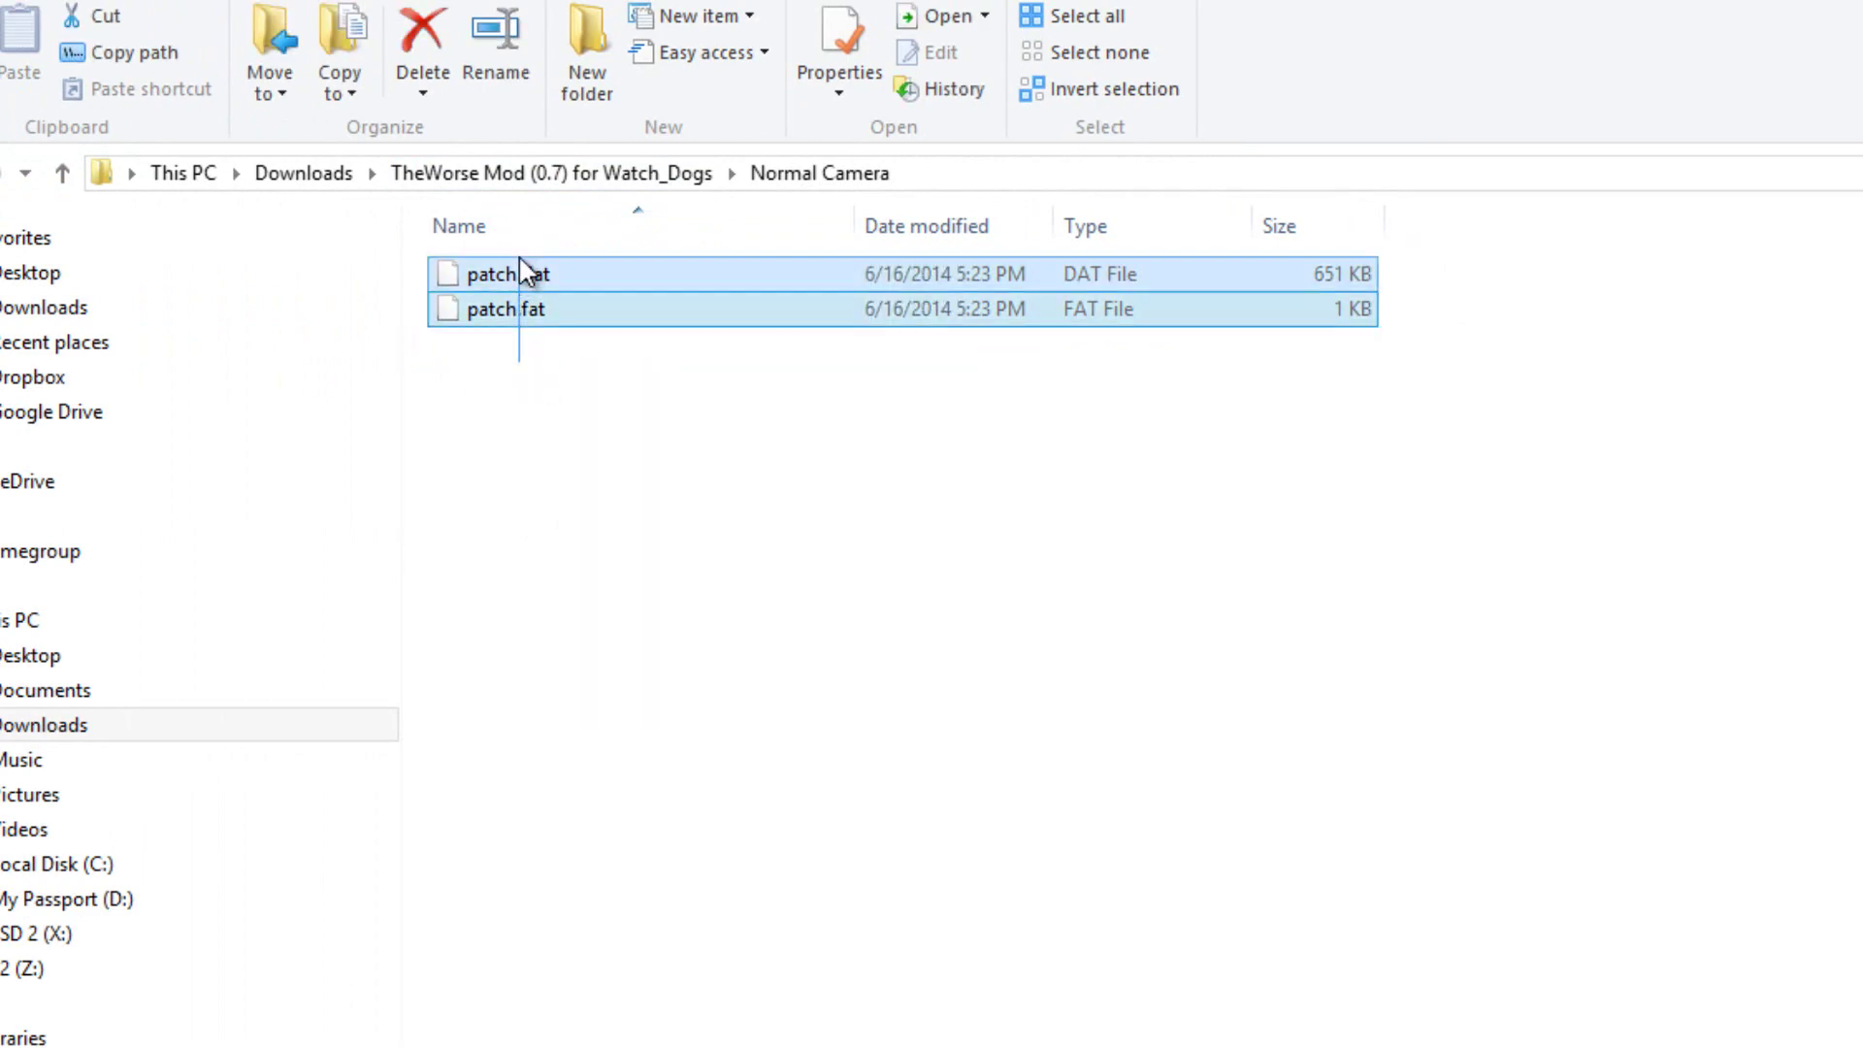
right_click(524, 269)
click(596, 483)
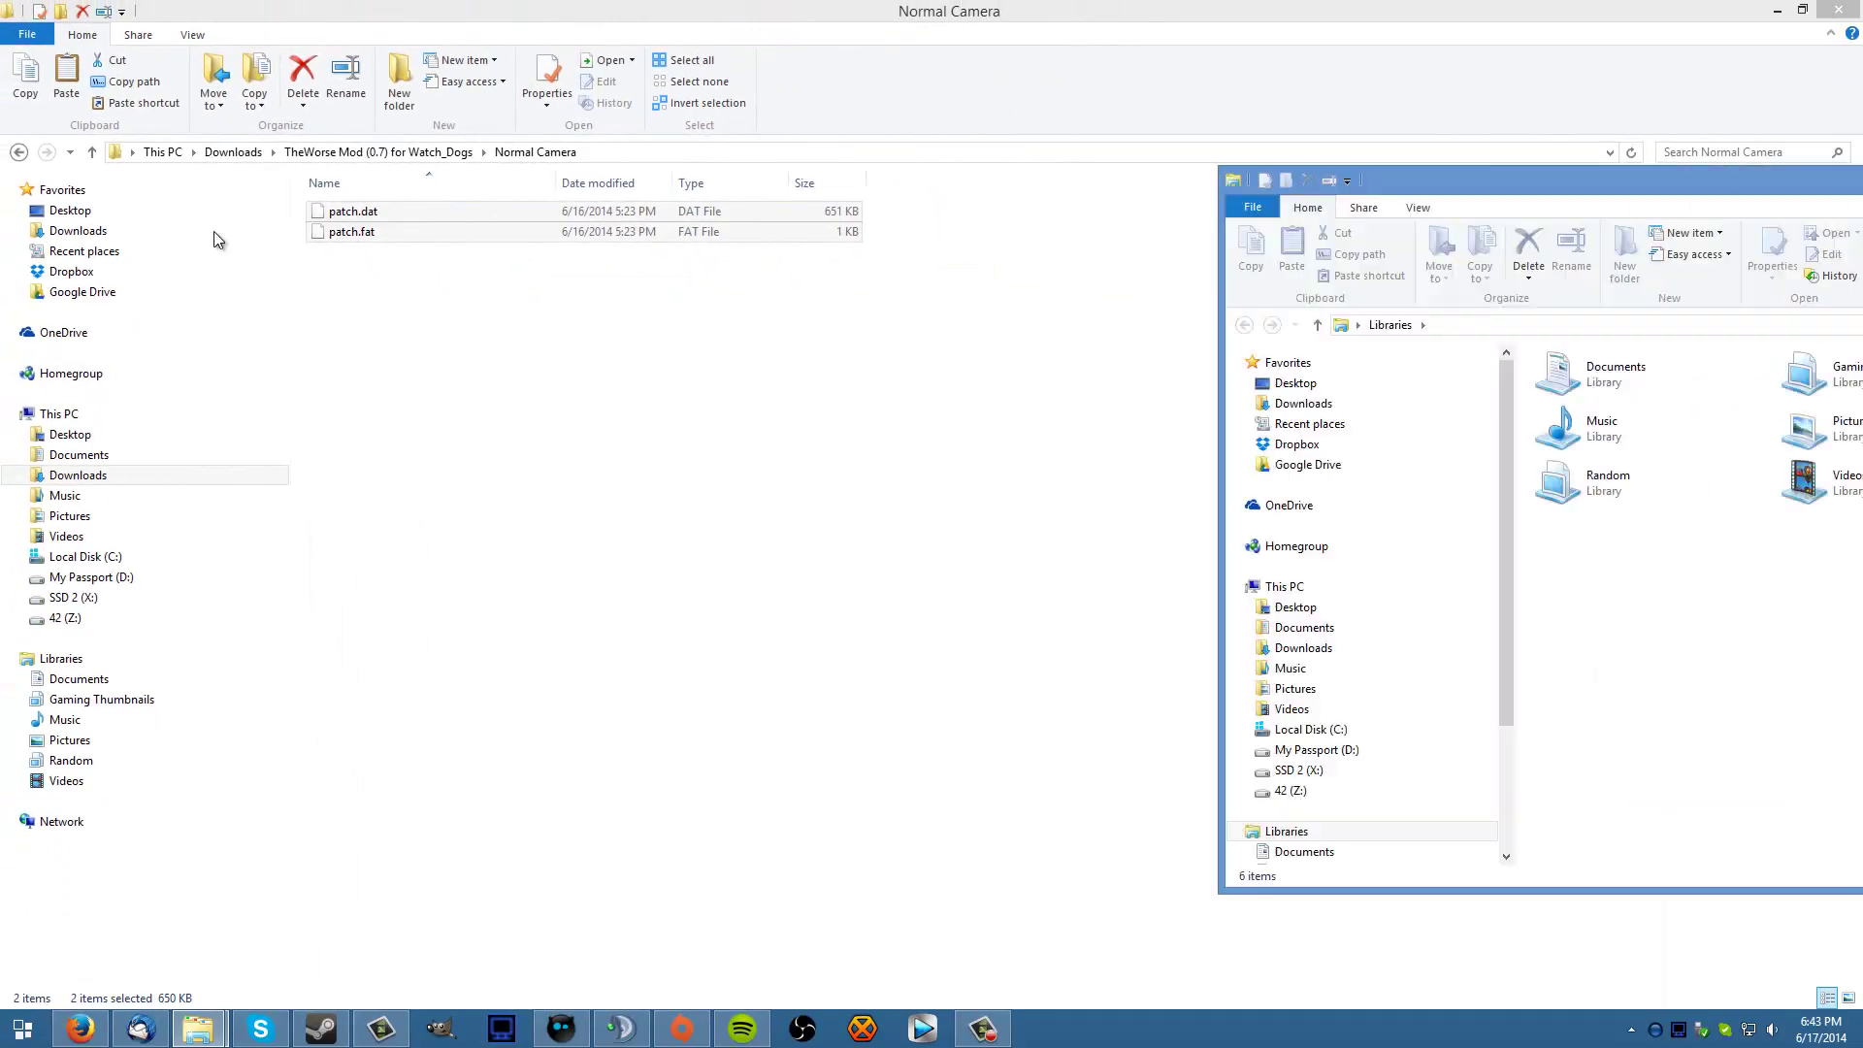
Snap two Explorer windows side by side, with Normal Camera on the right
key(super+Left)
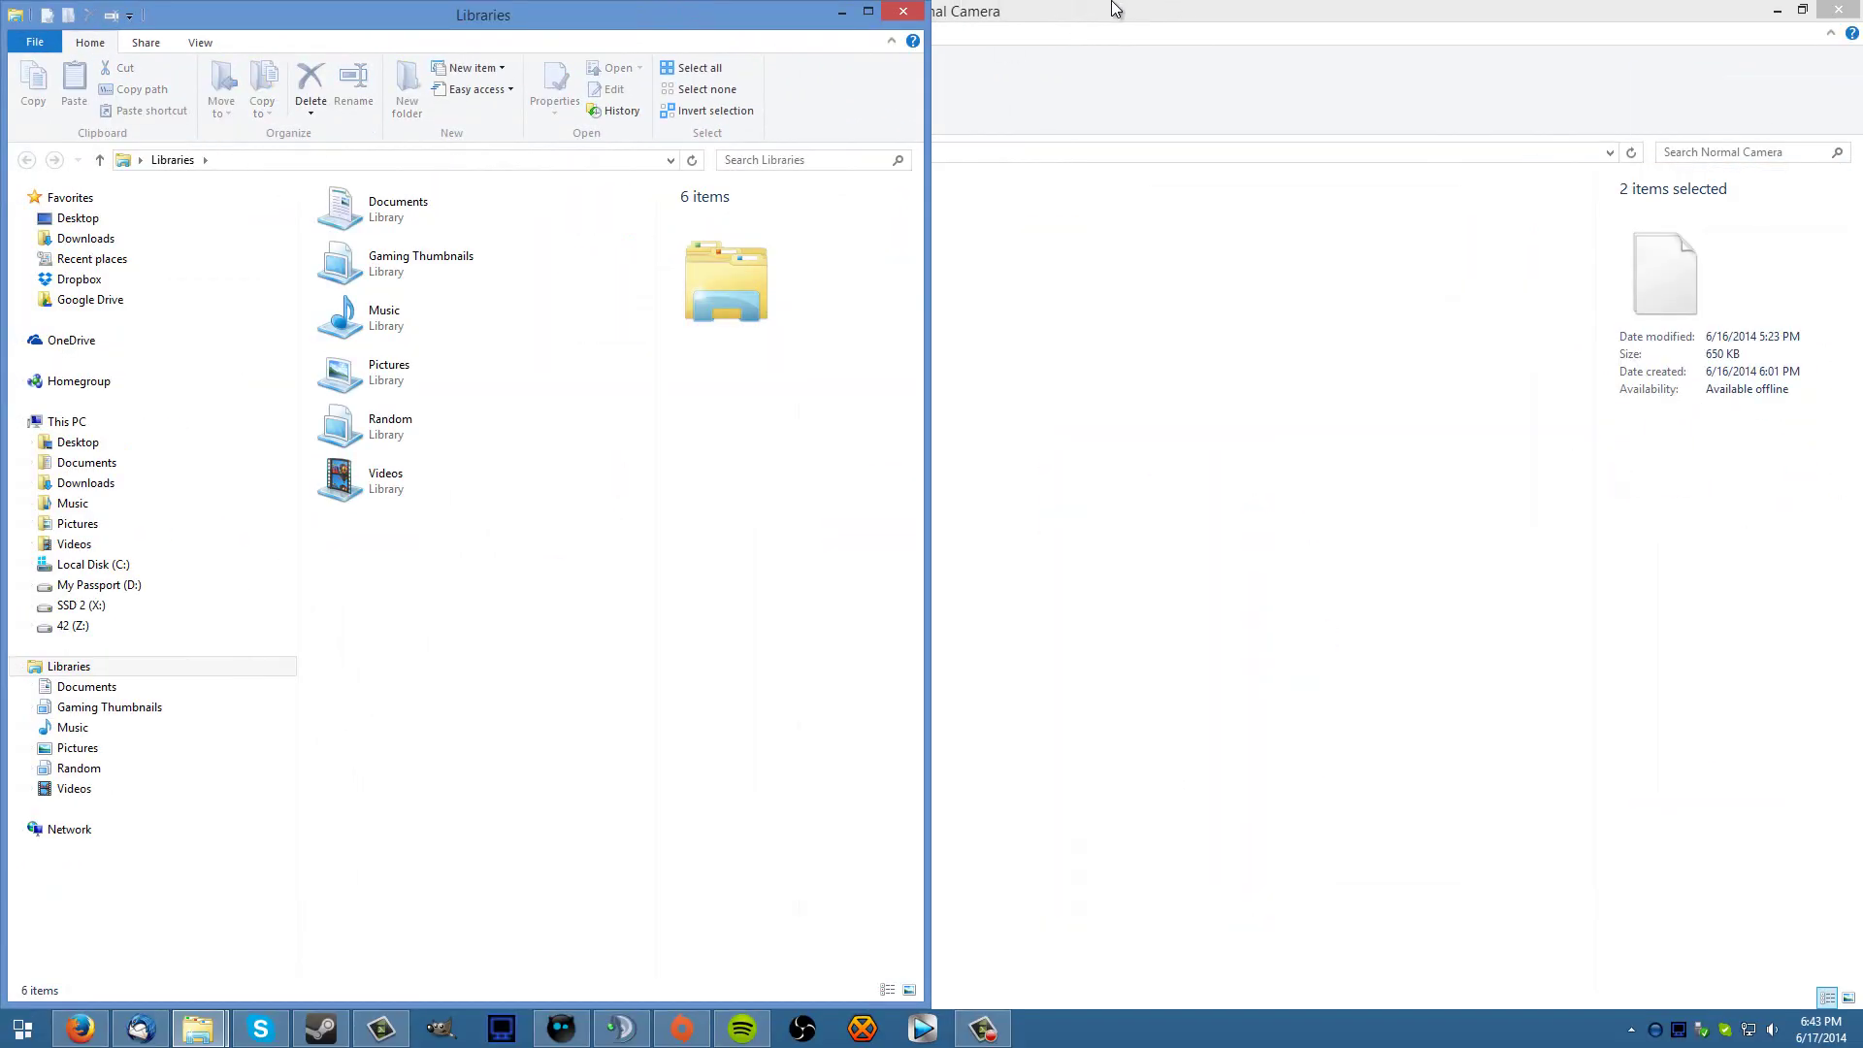
drag(1403, 80, 1388, 91)
key(super+Right)
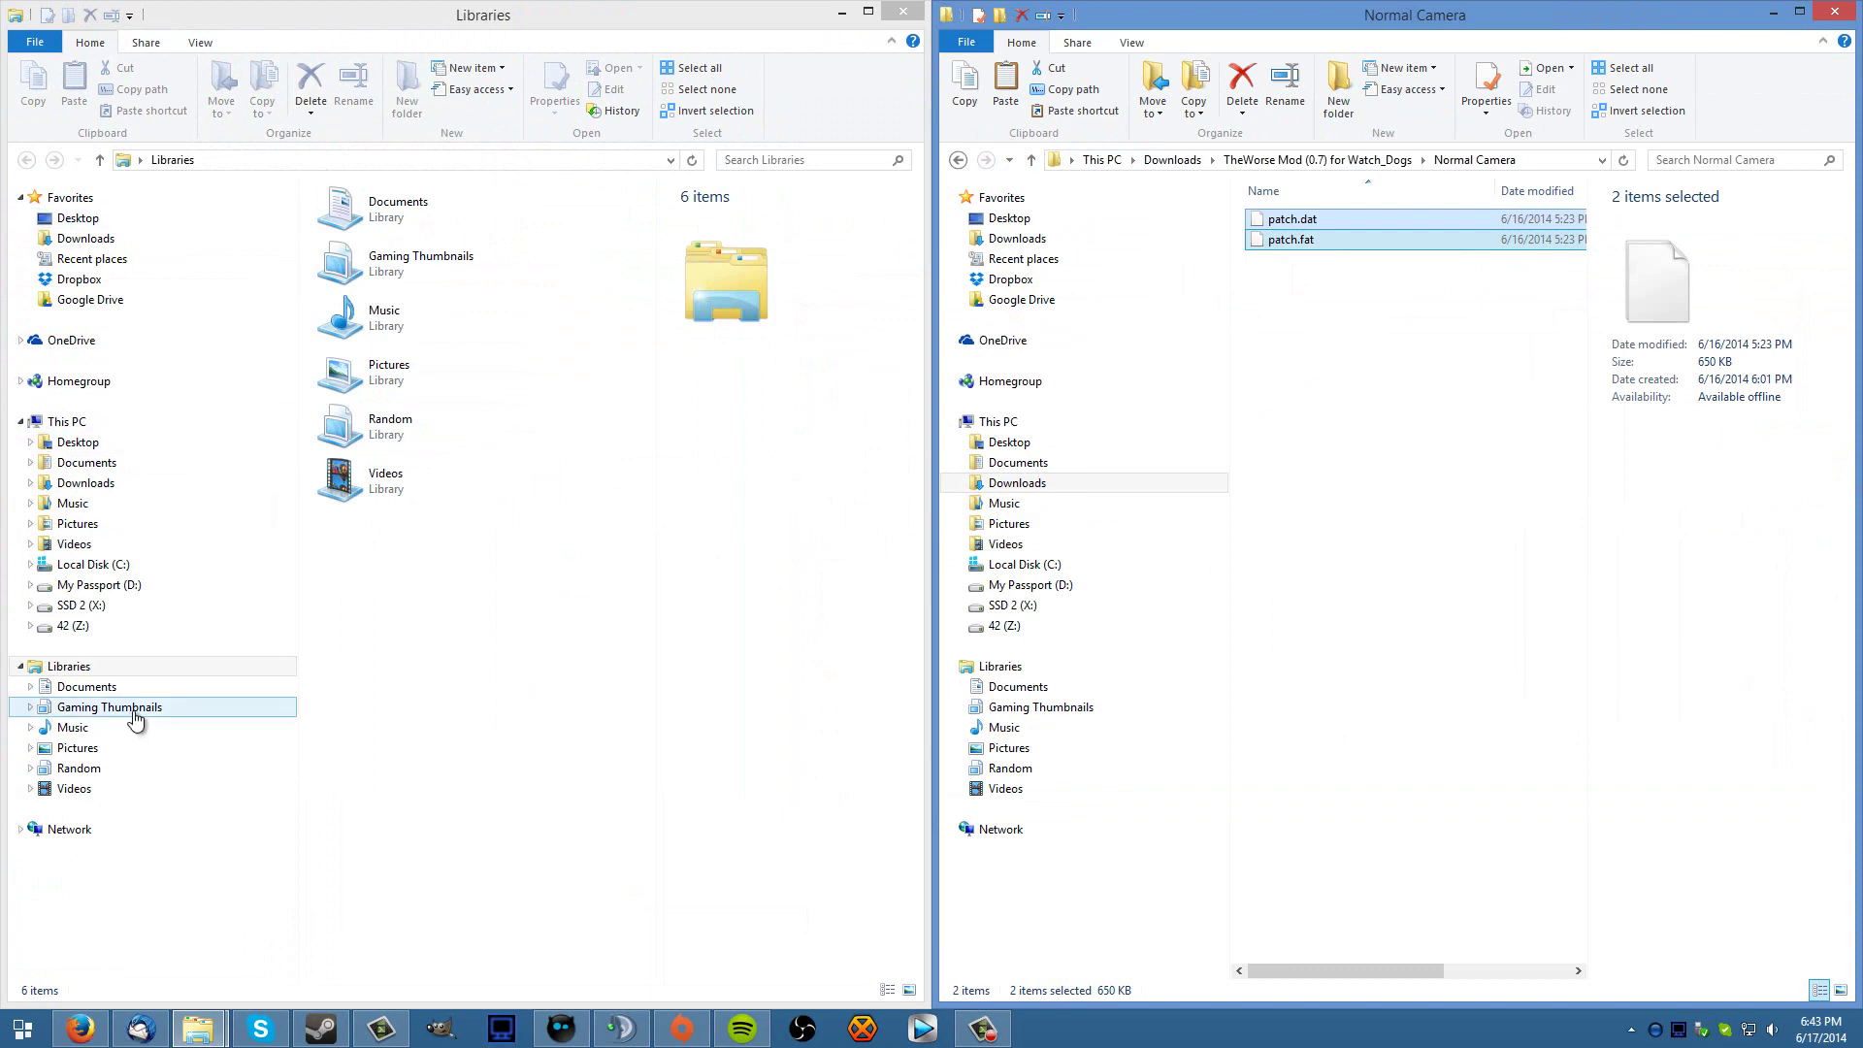
Browse to C:\Program Files\Ubisoft\games\Watch_Dogs\data_win64
click(116, 574)
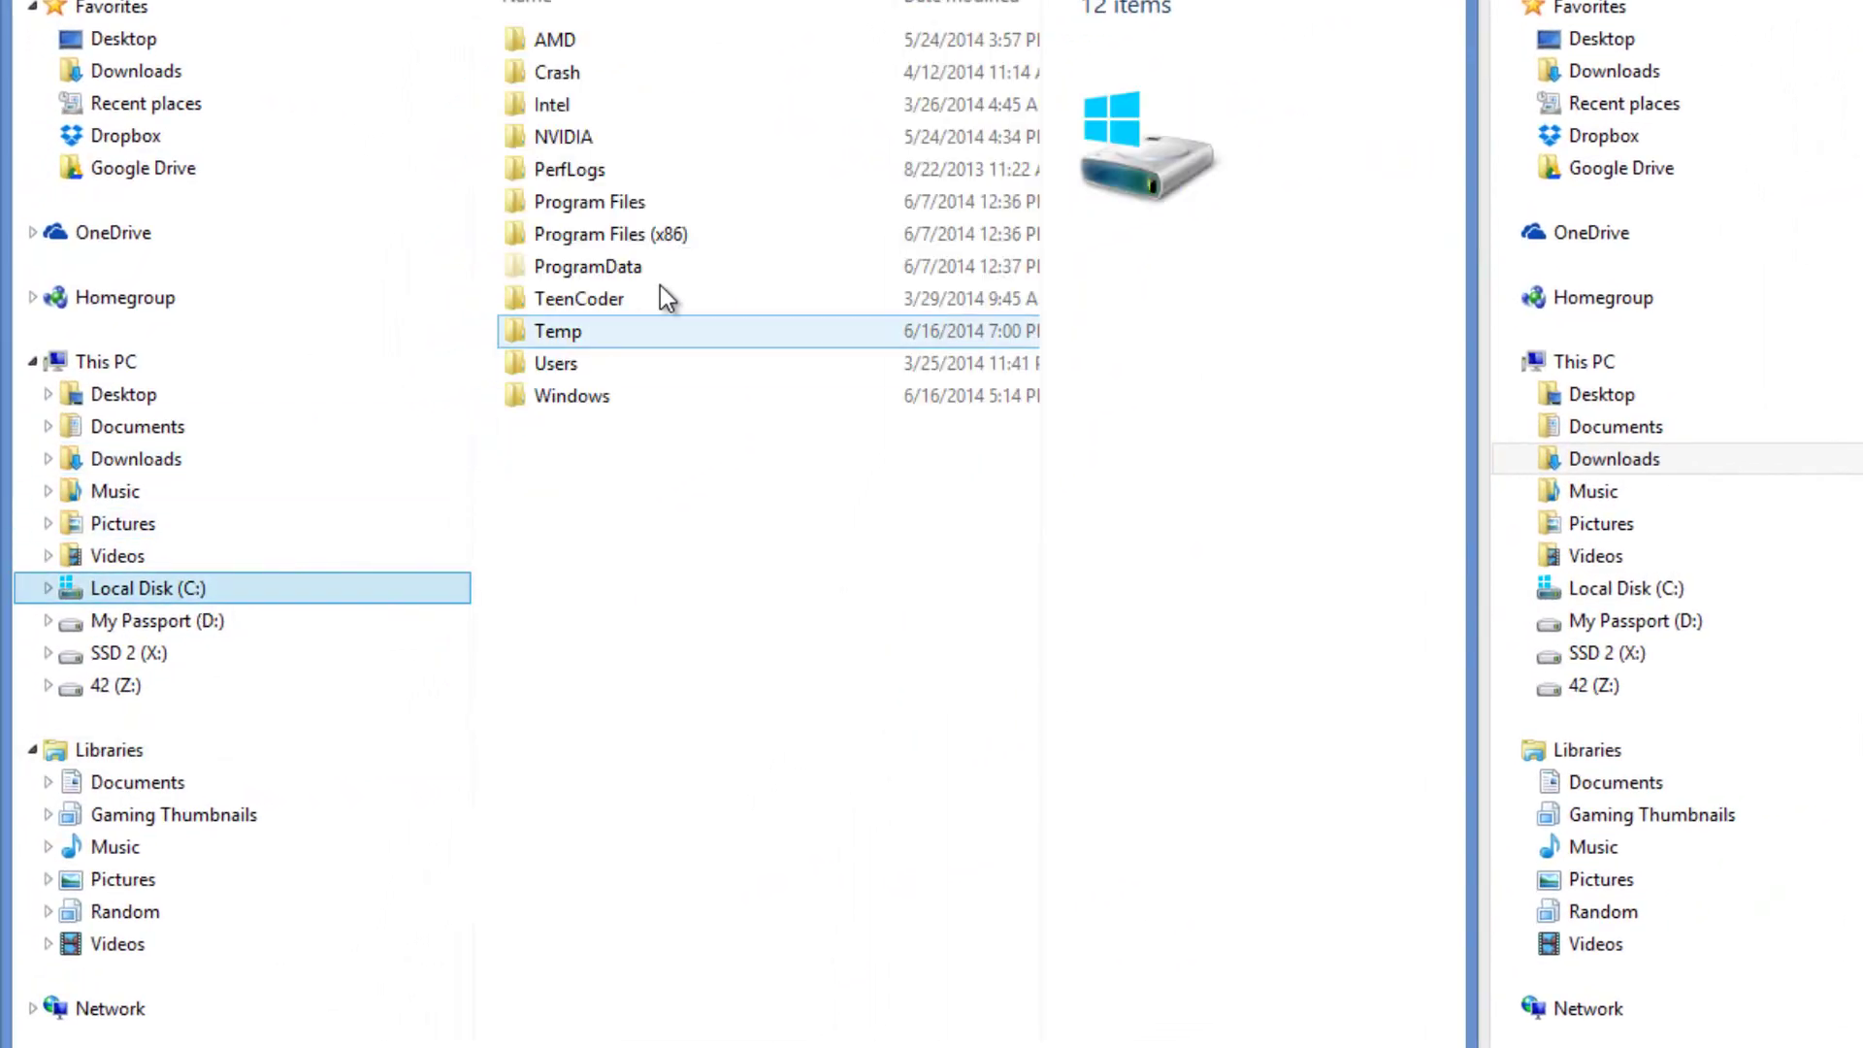
double_click(768, 205)
double_click(563, 526)
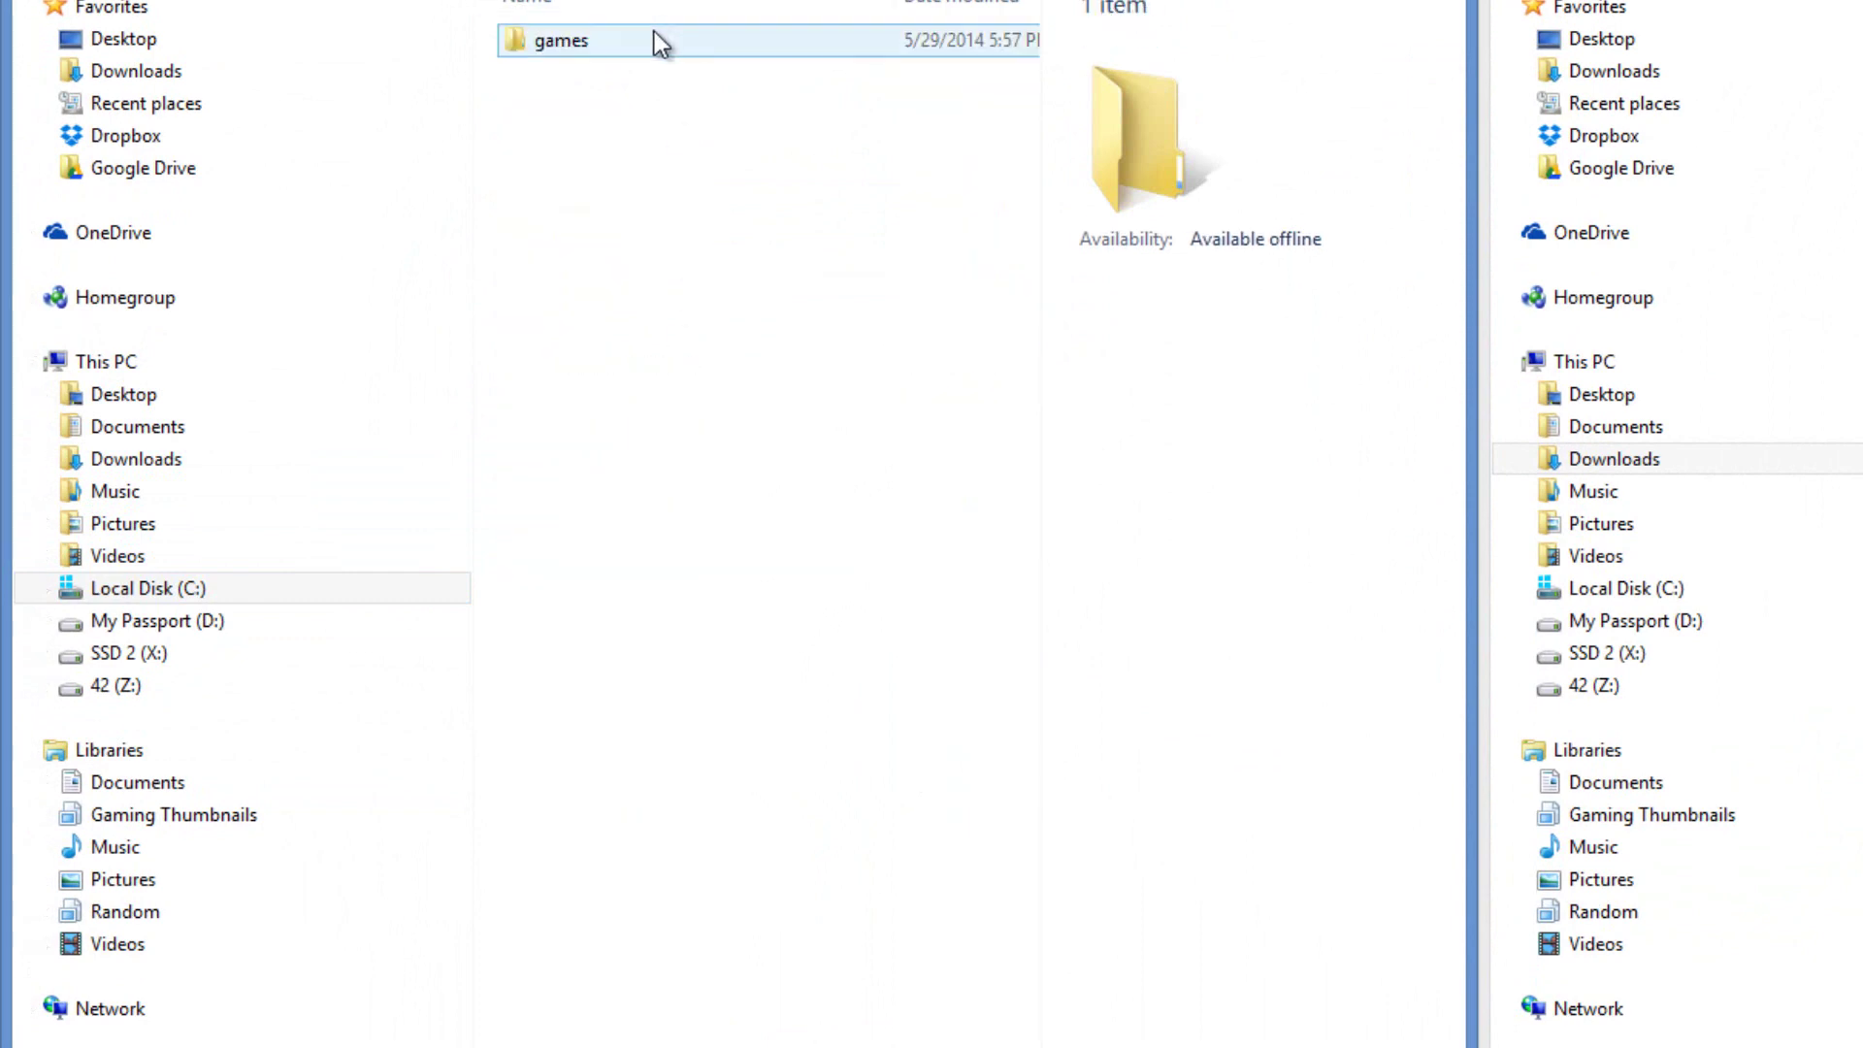
double_click(583, 39)
double_click(598, 45)
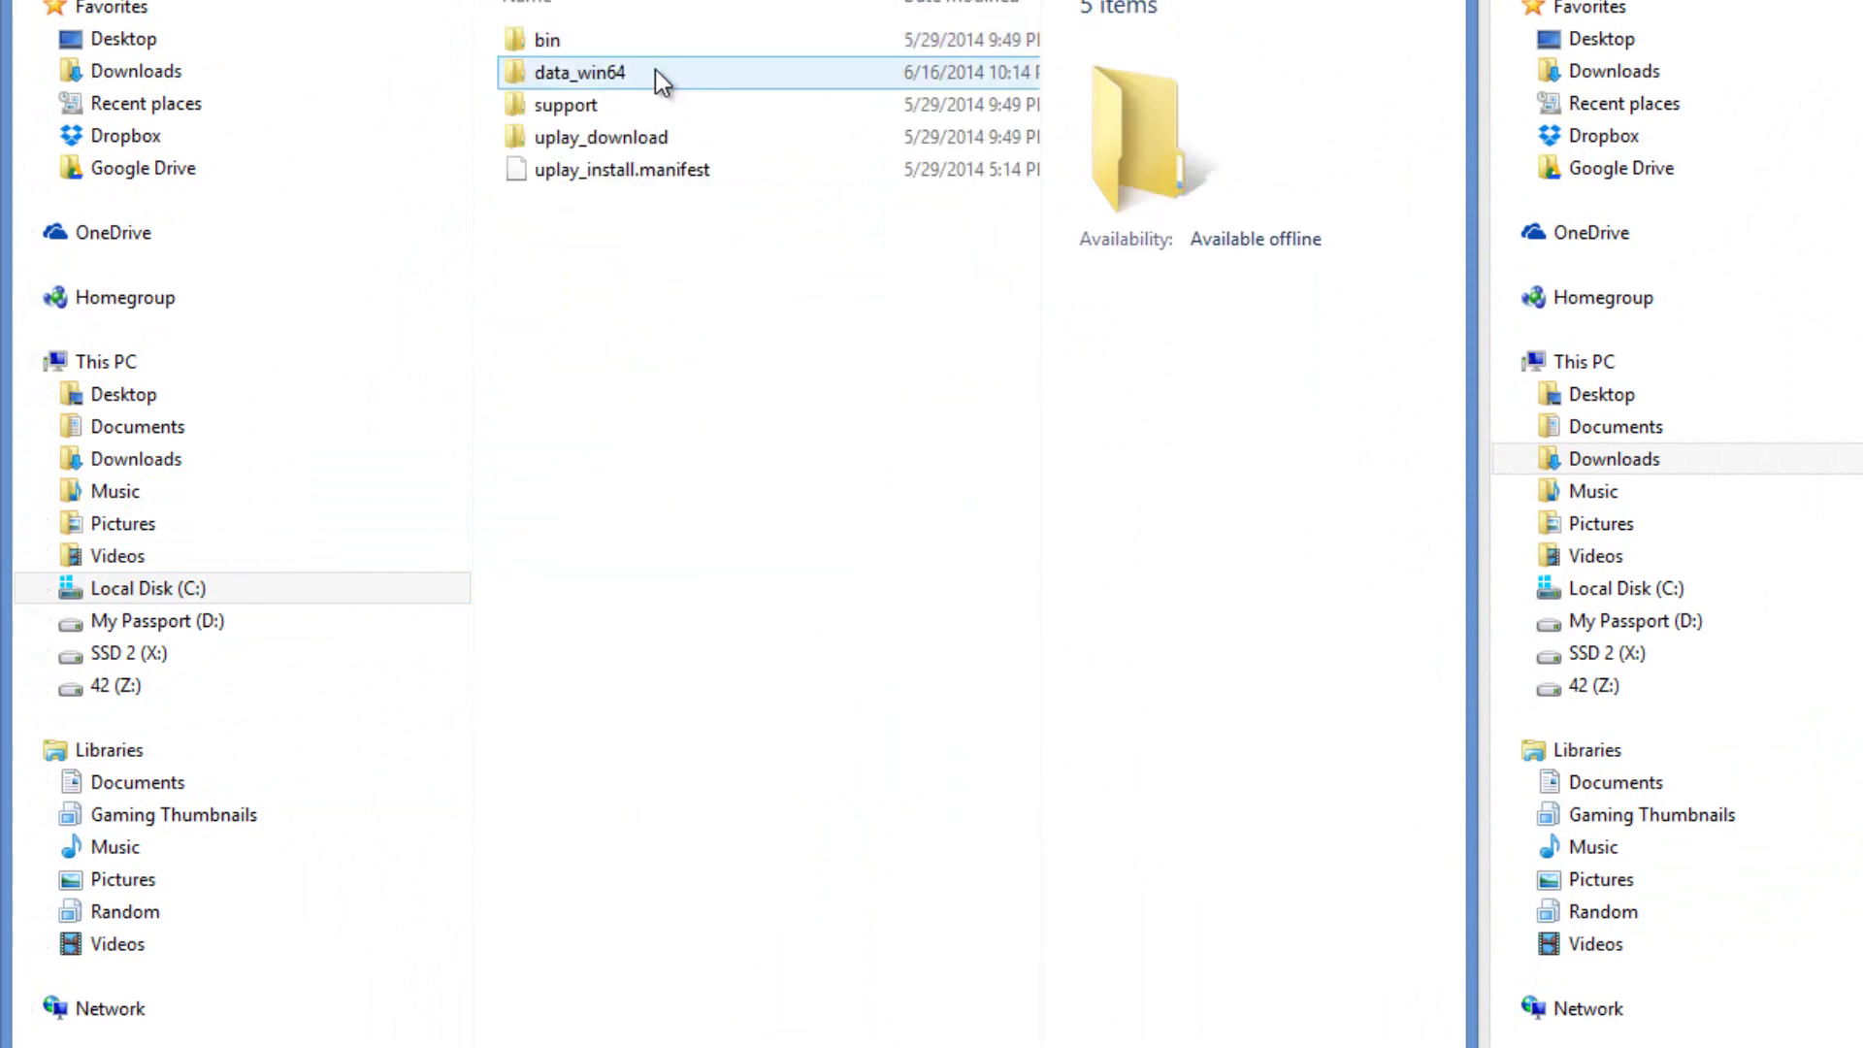
click(655, 68)
mouse_move(580, 74)
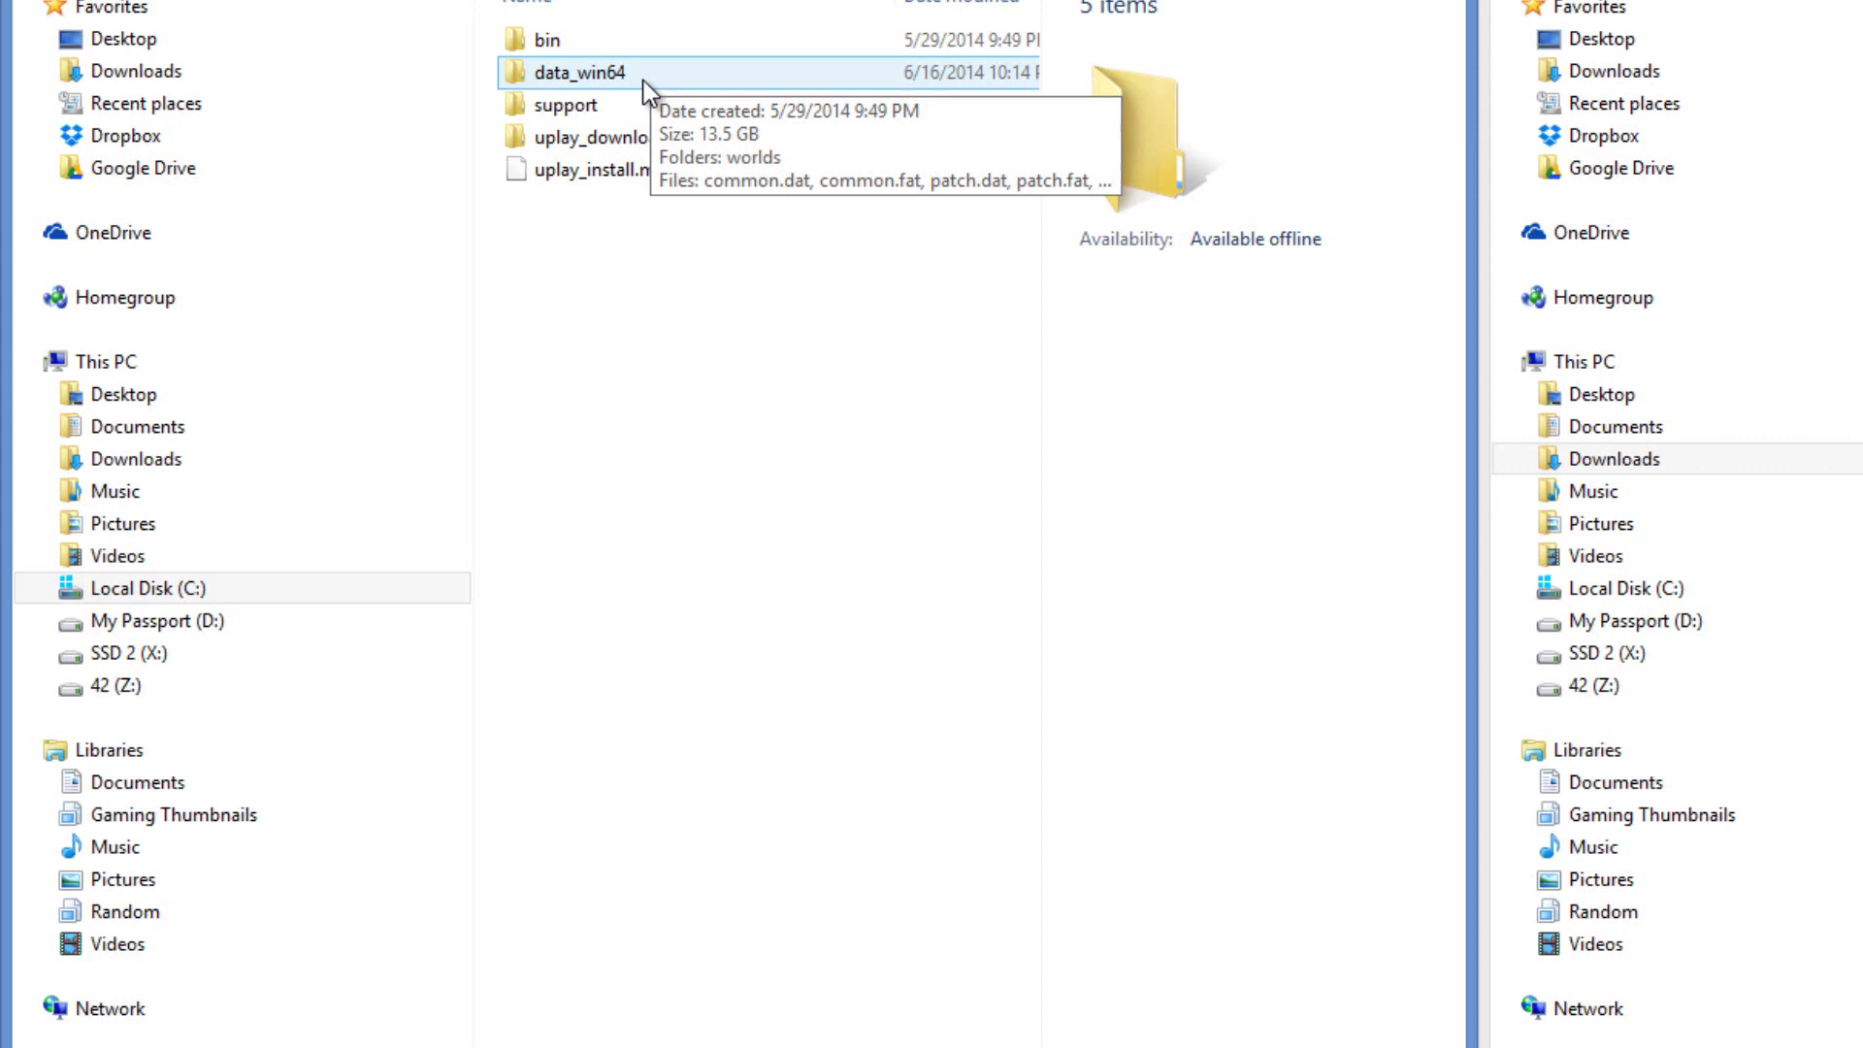
double_click(643, 80)
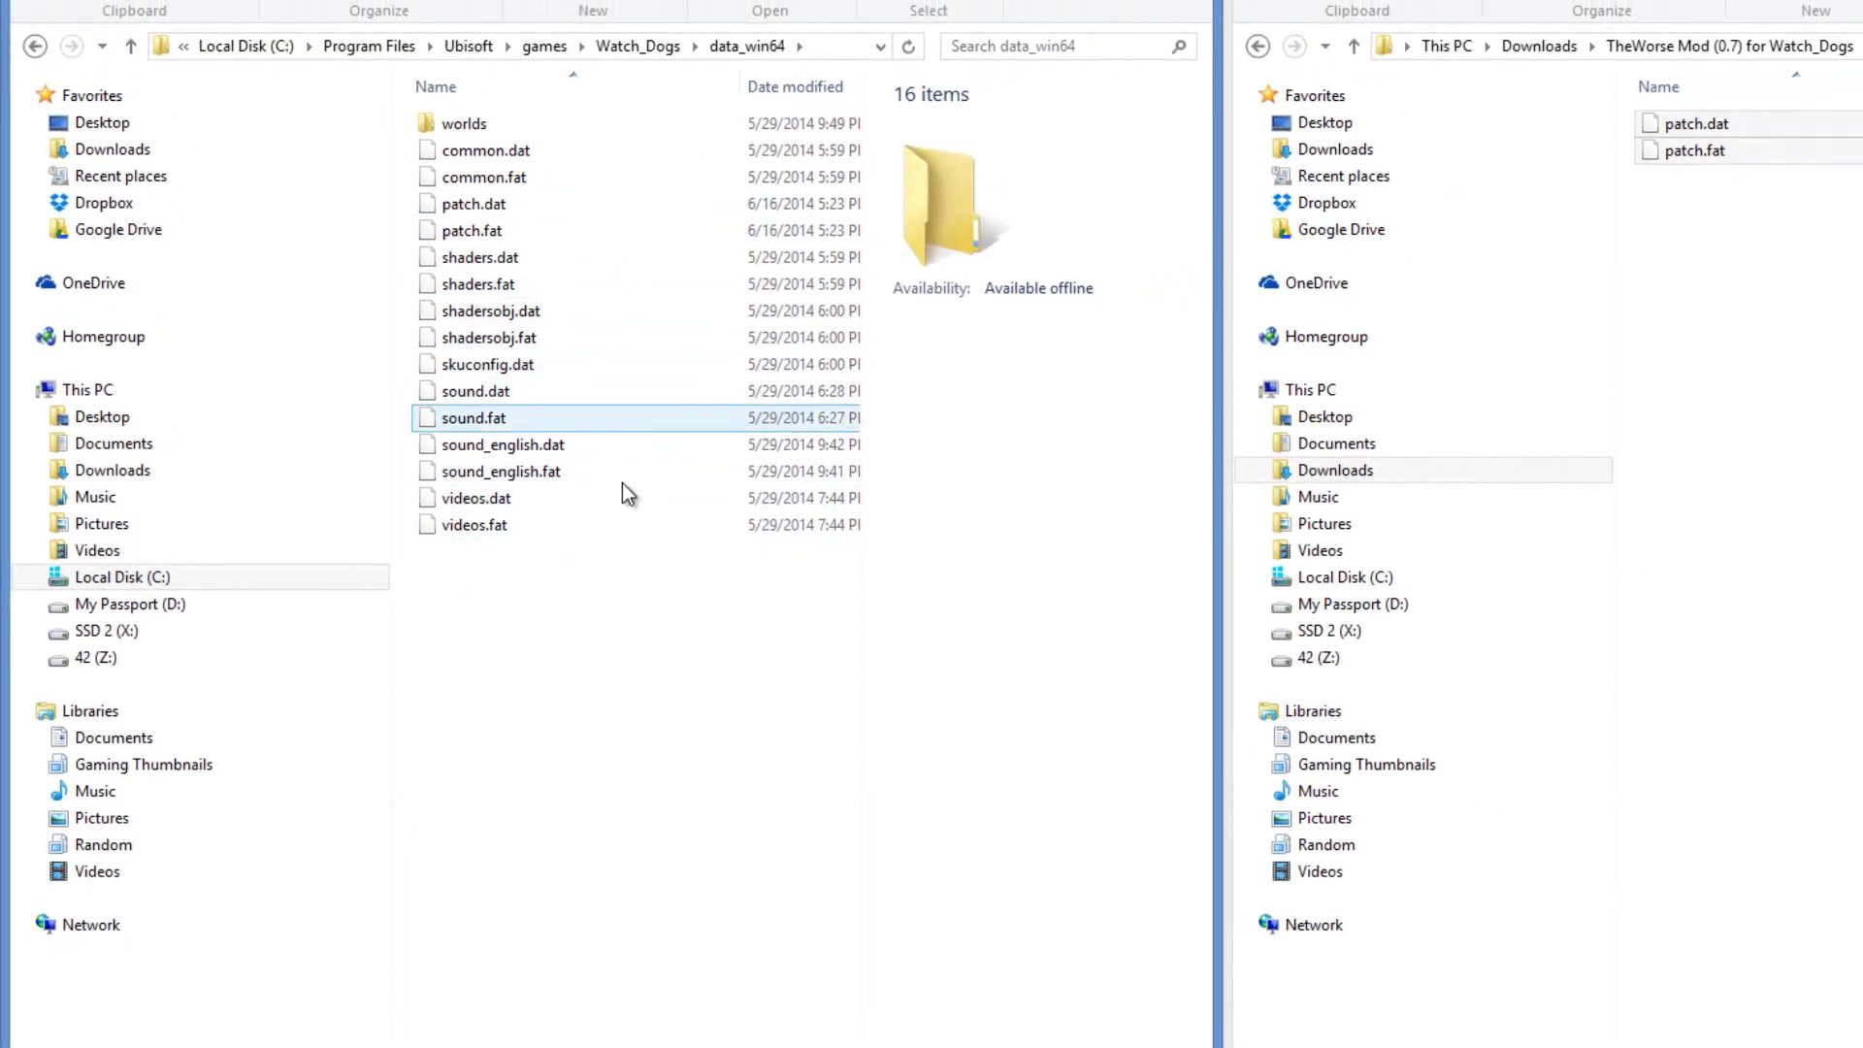
Paste patch.dat and patch.fat into data_win64 and check both files
right_click(551, 639)
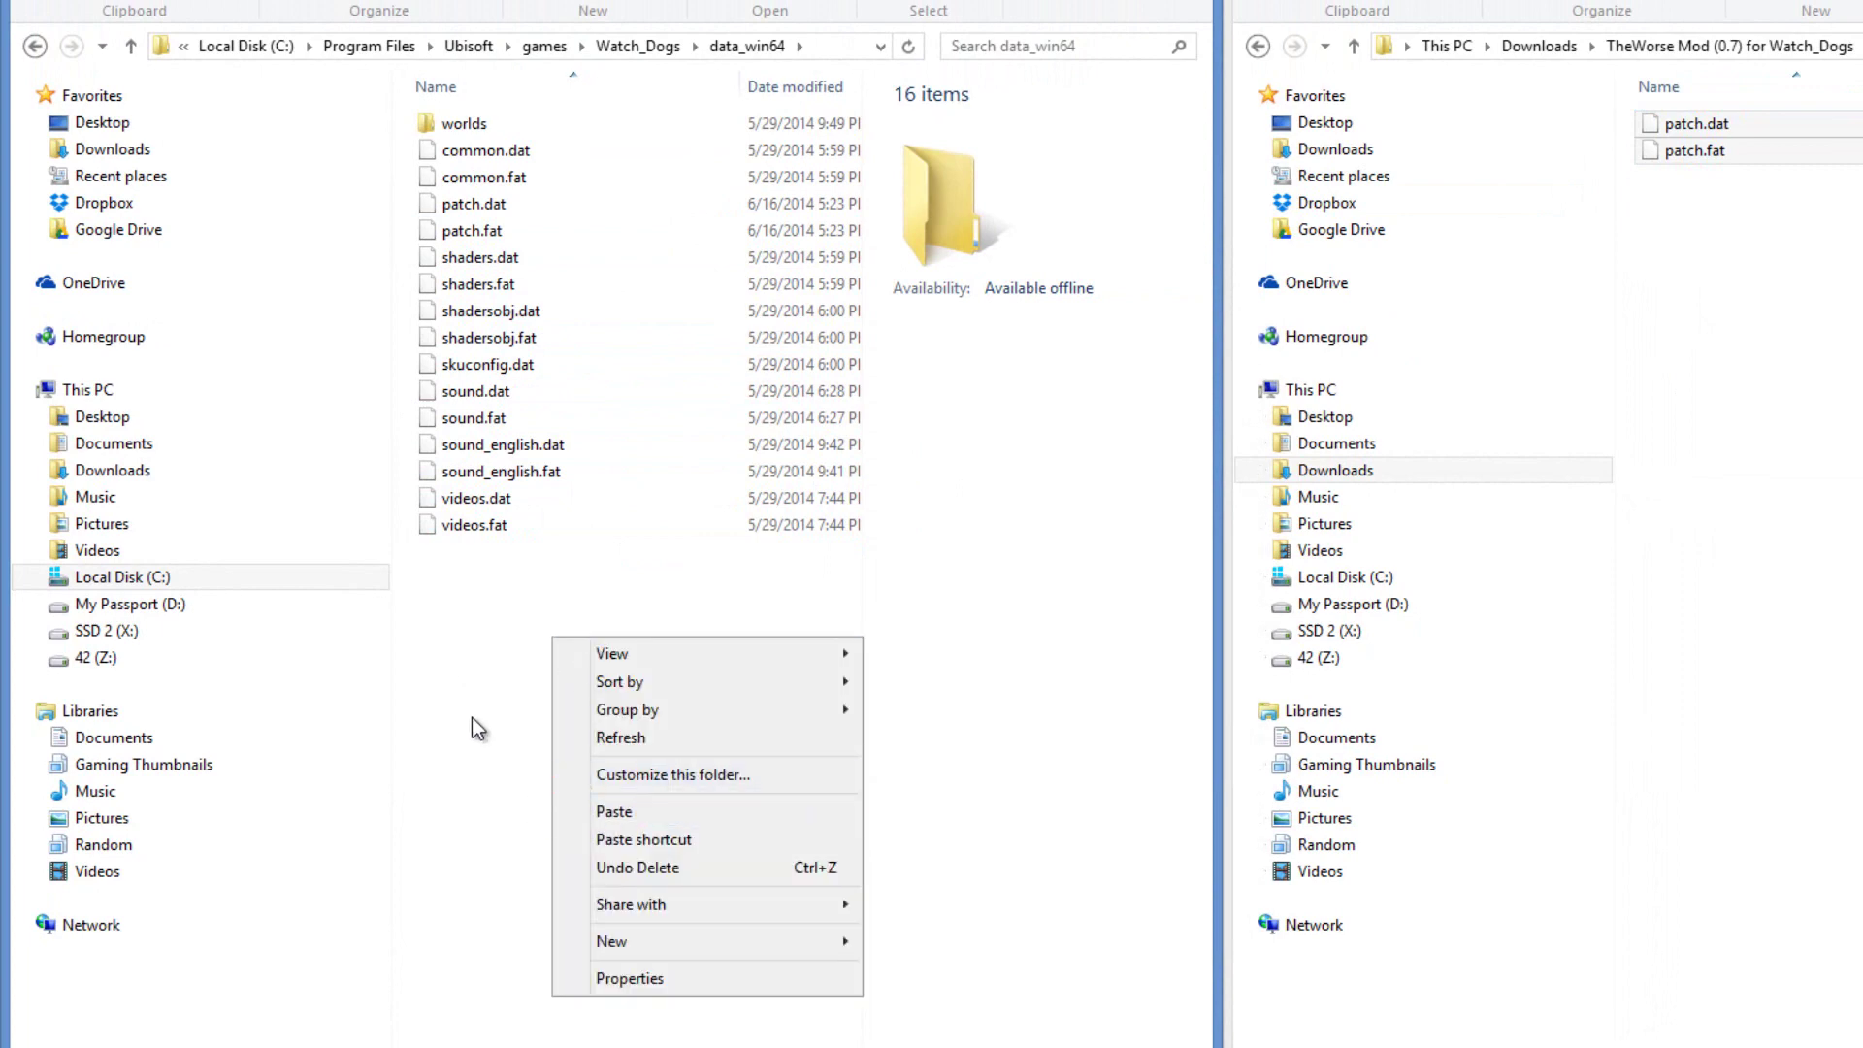
click(483, 215)
click(531, 231)
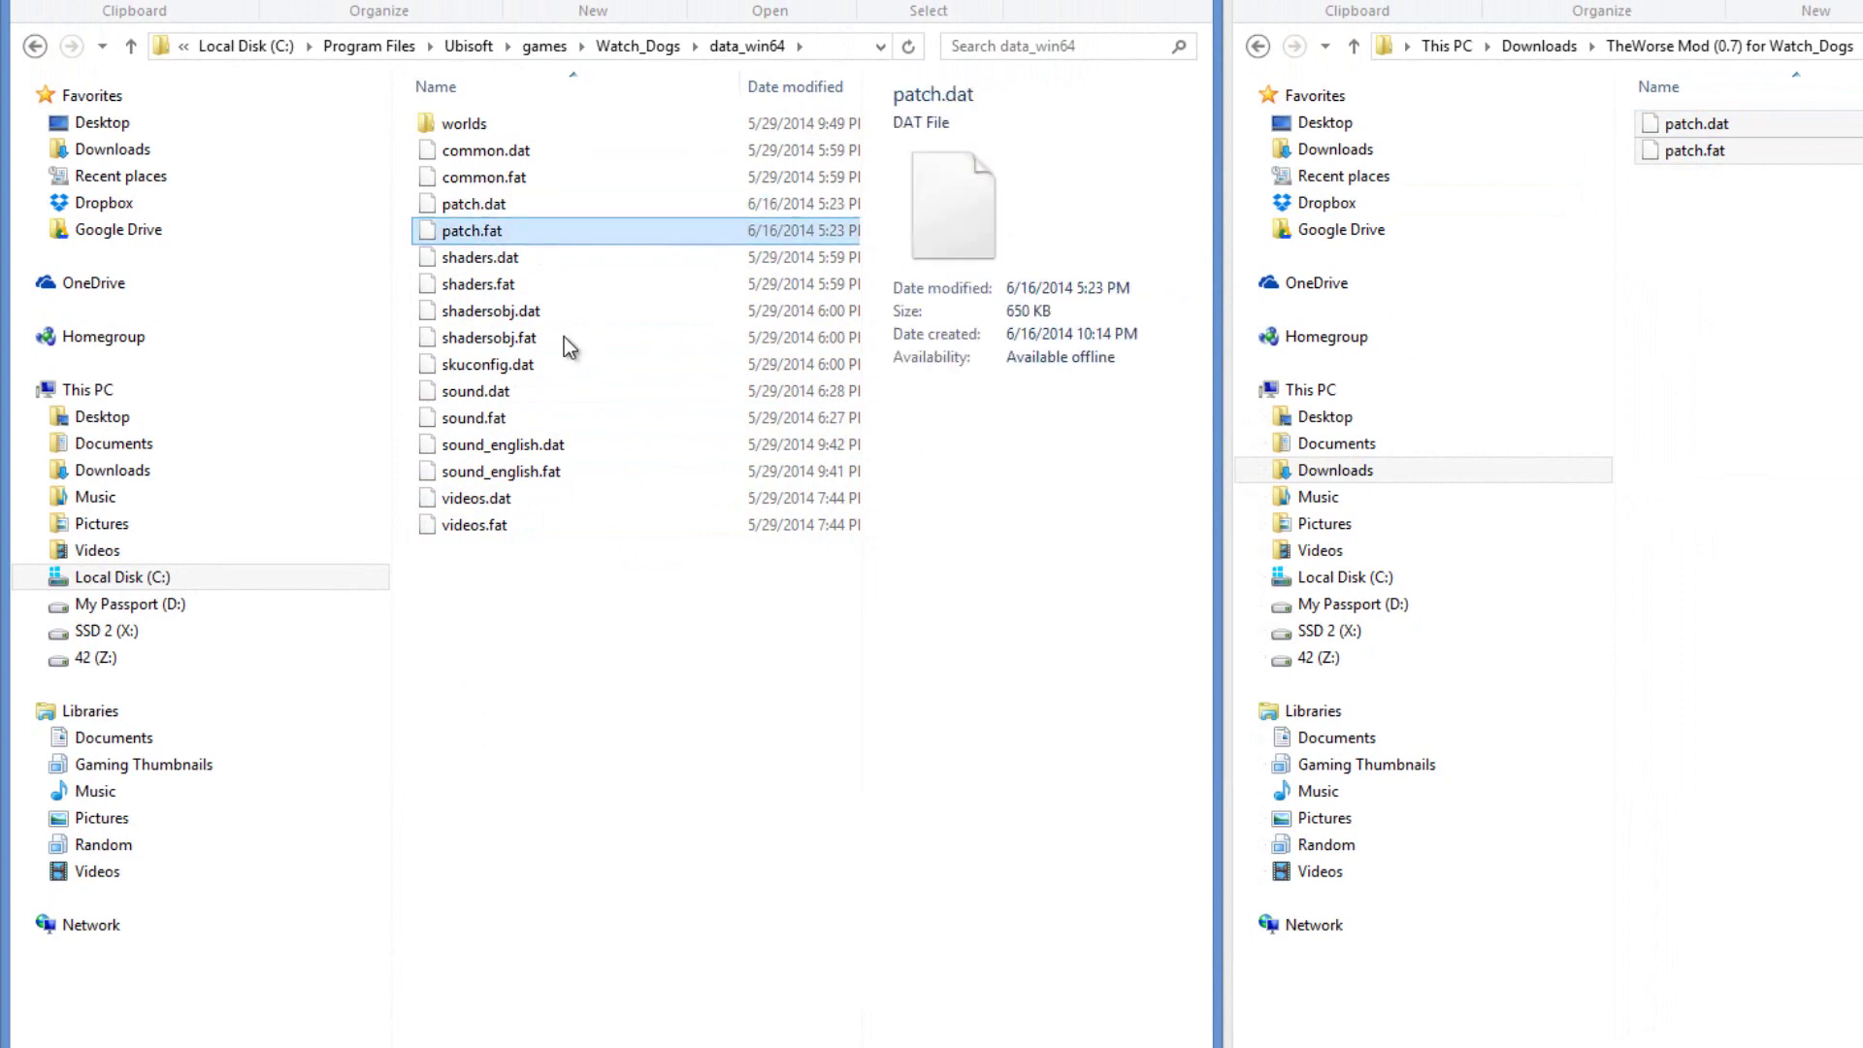
click(613, 724)
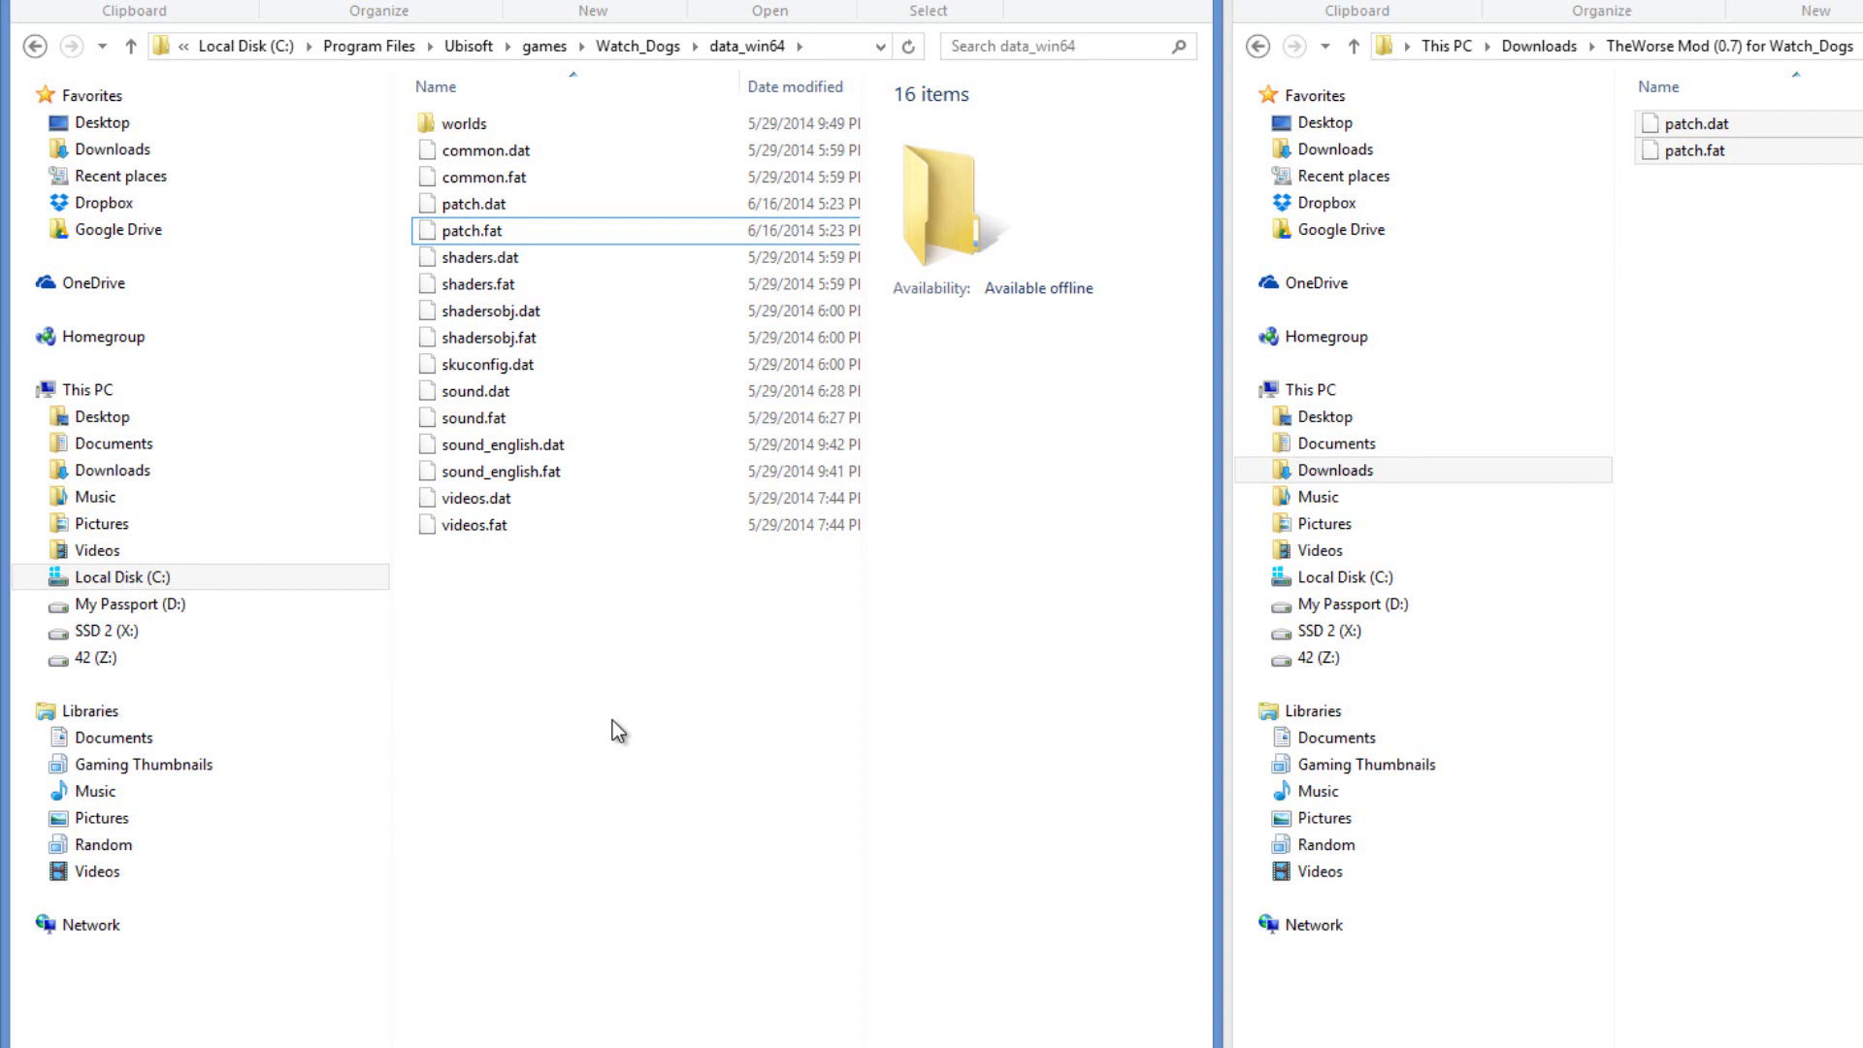
mouse_move(114, 443)
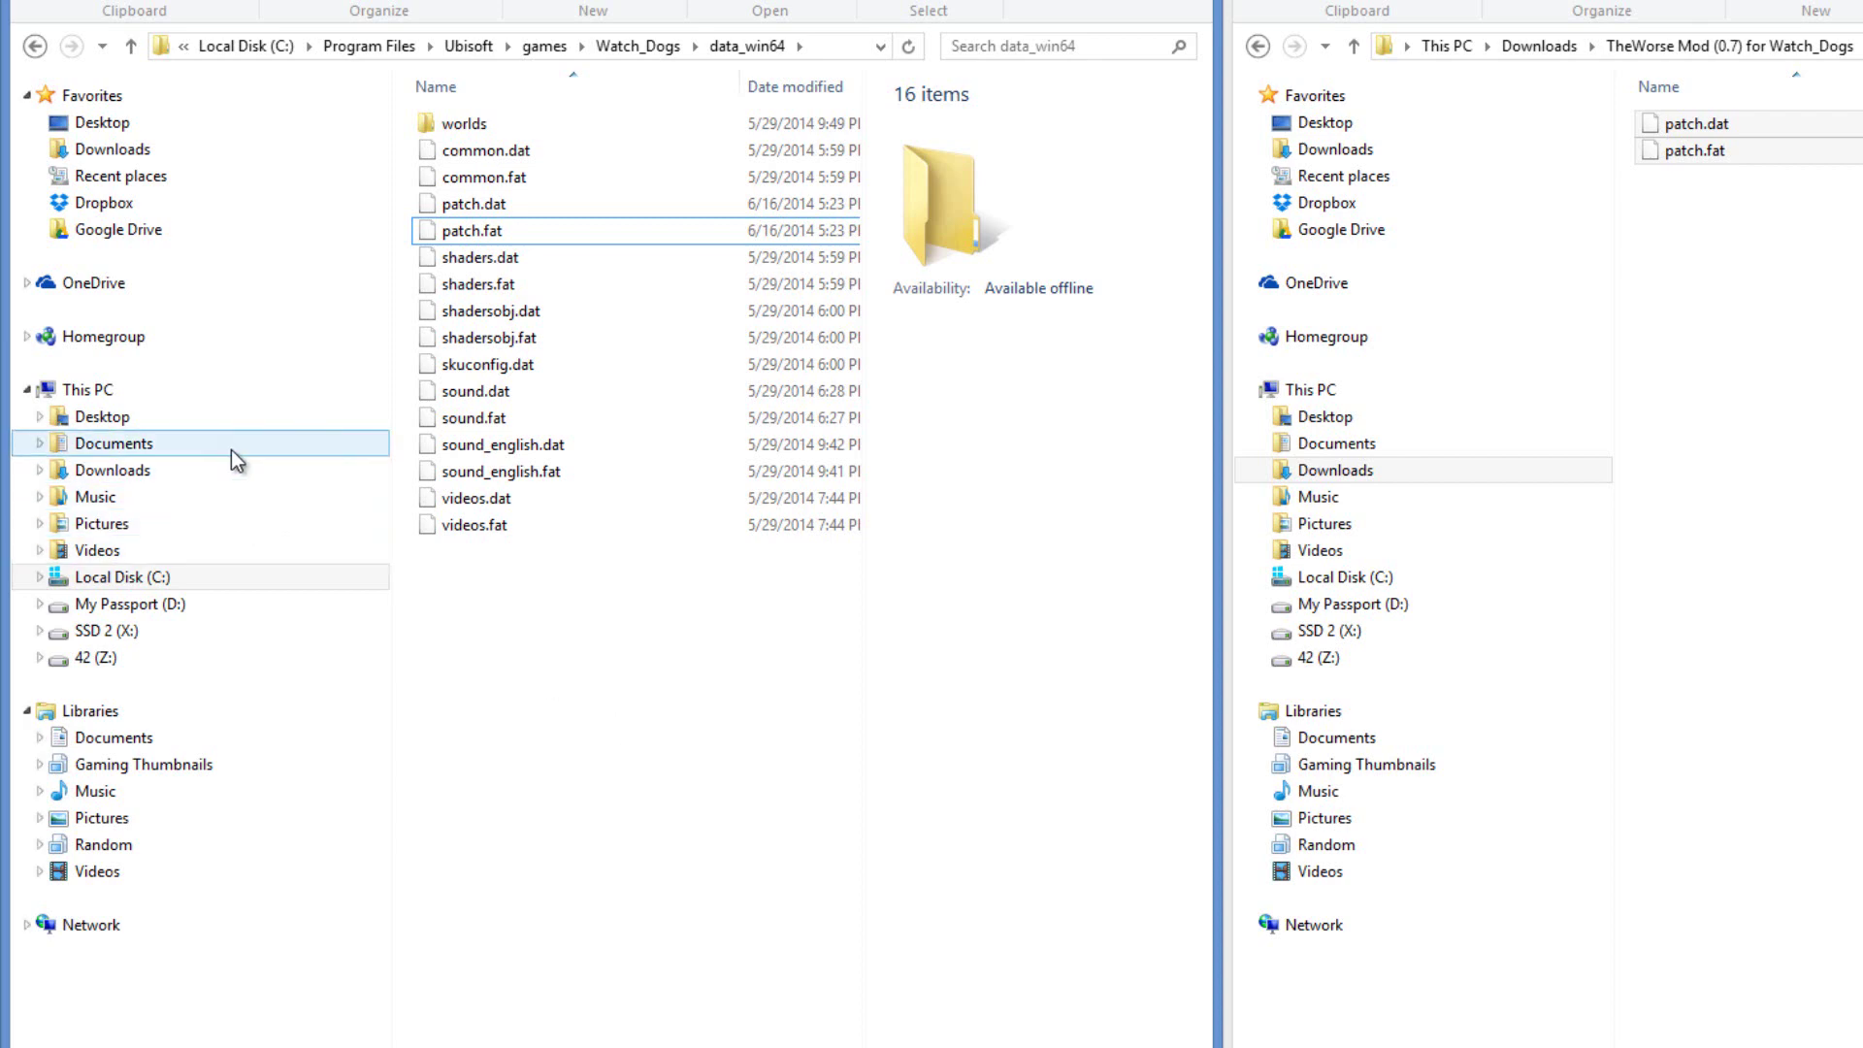
Go to Documents > My Games > Watch_Dogs
click(232, 450)
click(613, 667)
double_click(613, 666)
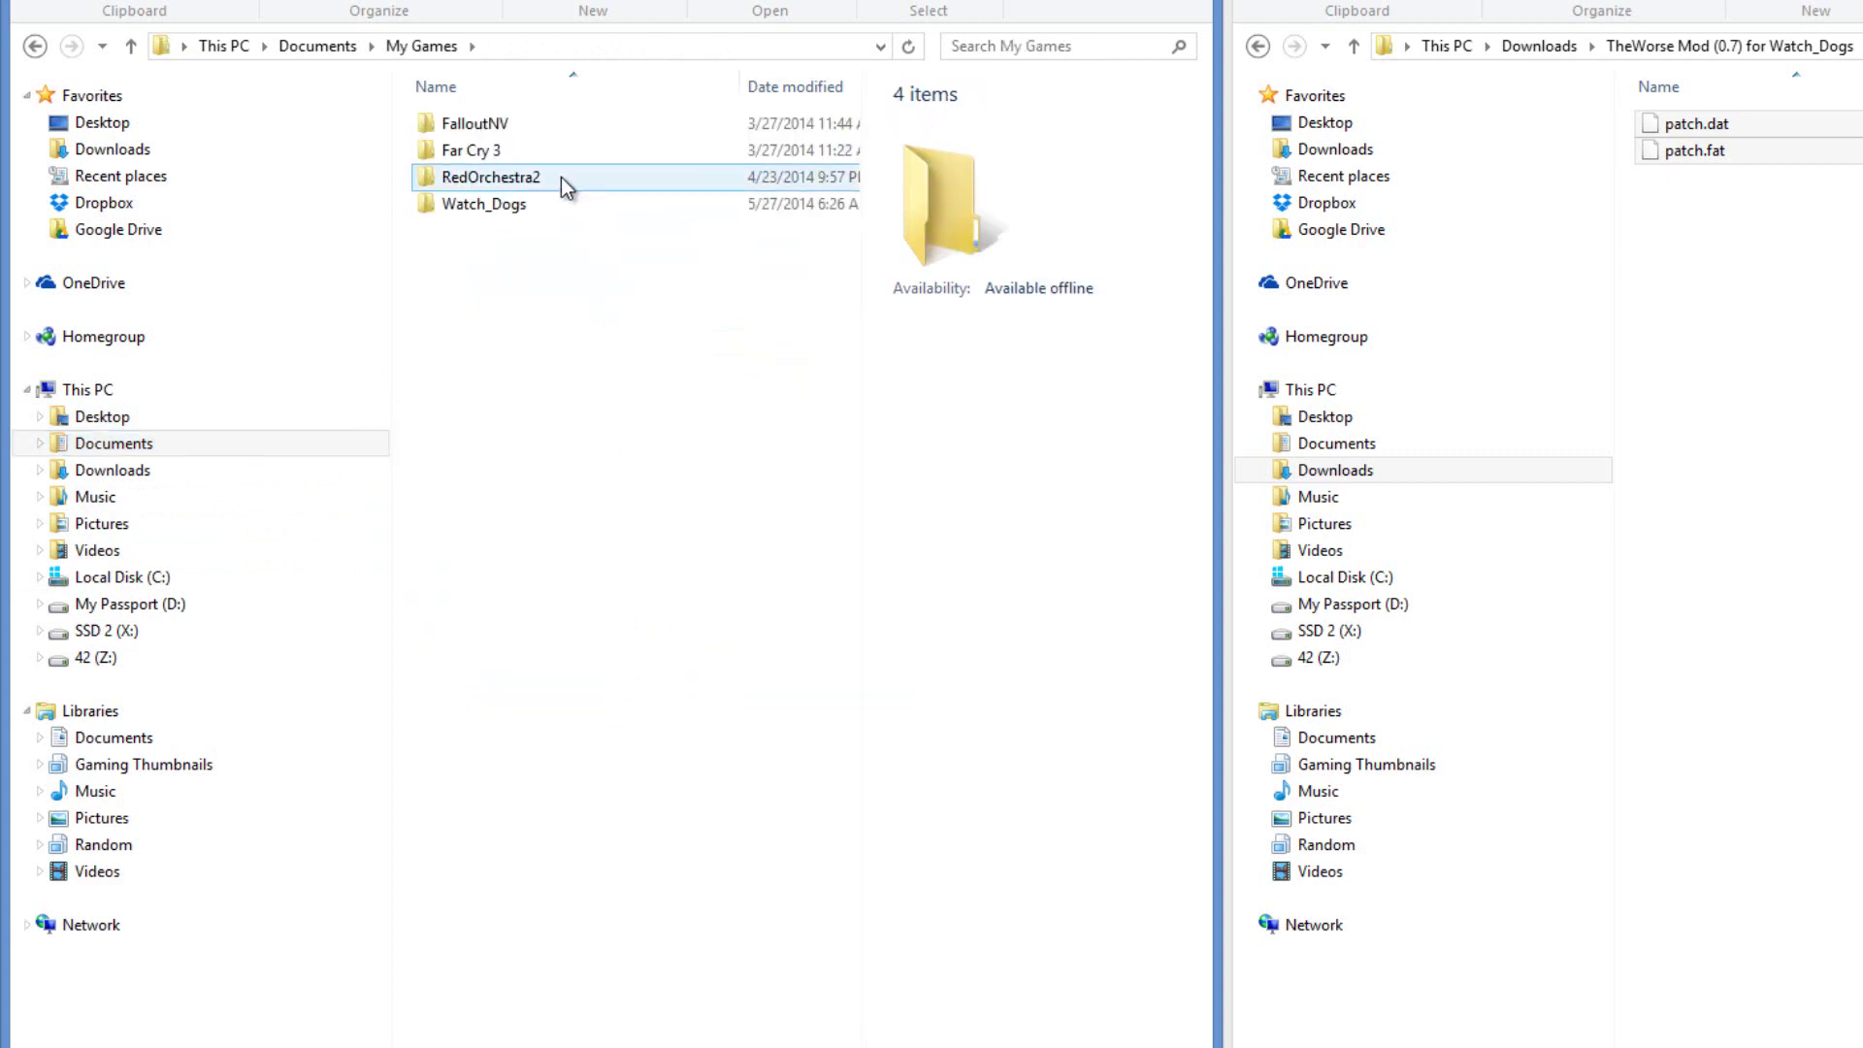
double_click(558, 204)
Open the long-named profile folder and open GamerProfile.xml as text
click(557, 129)
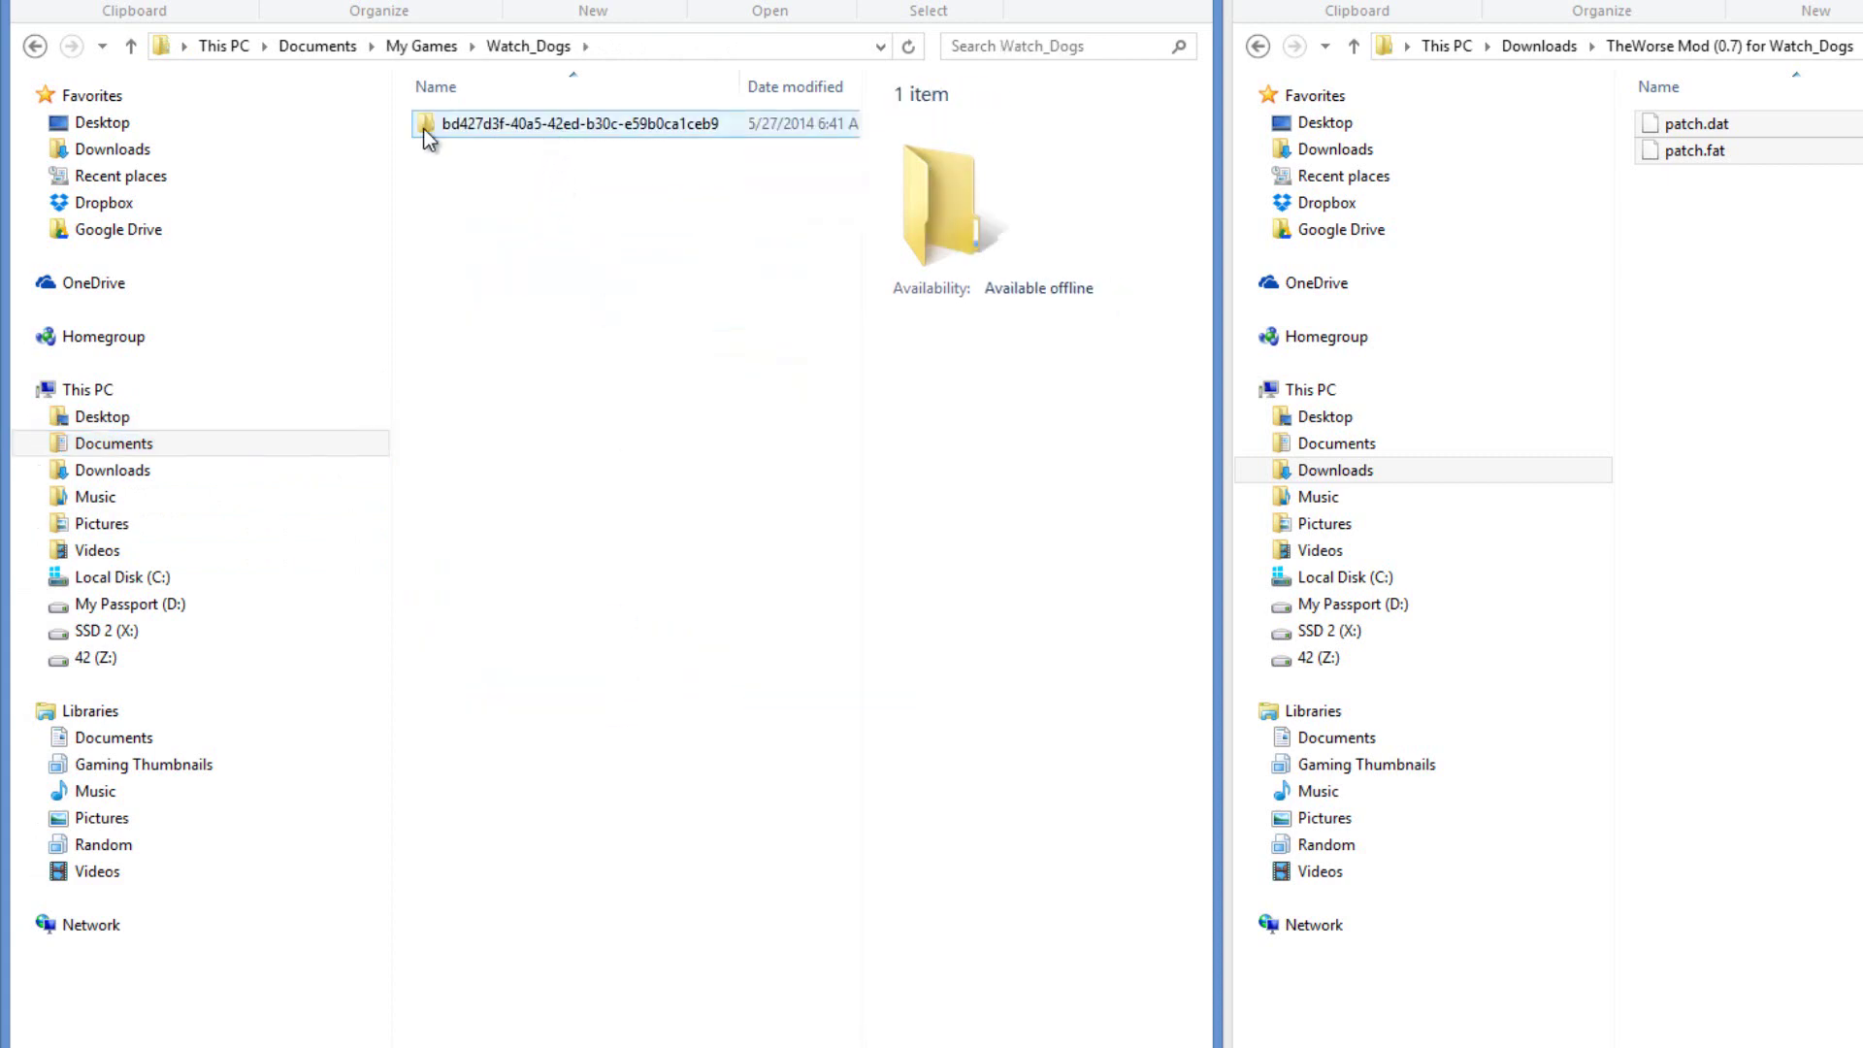
click(608, 122)
double_click(610, 122)
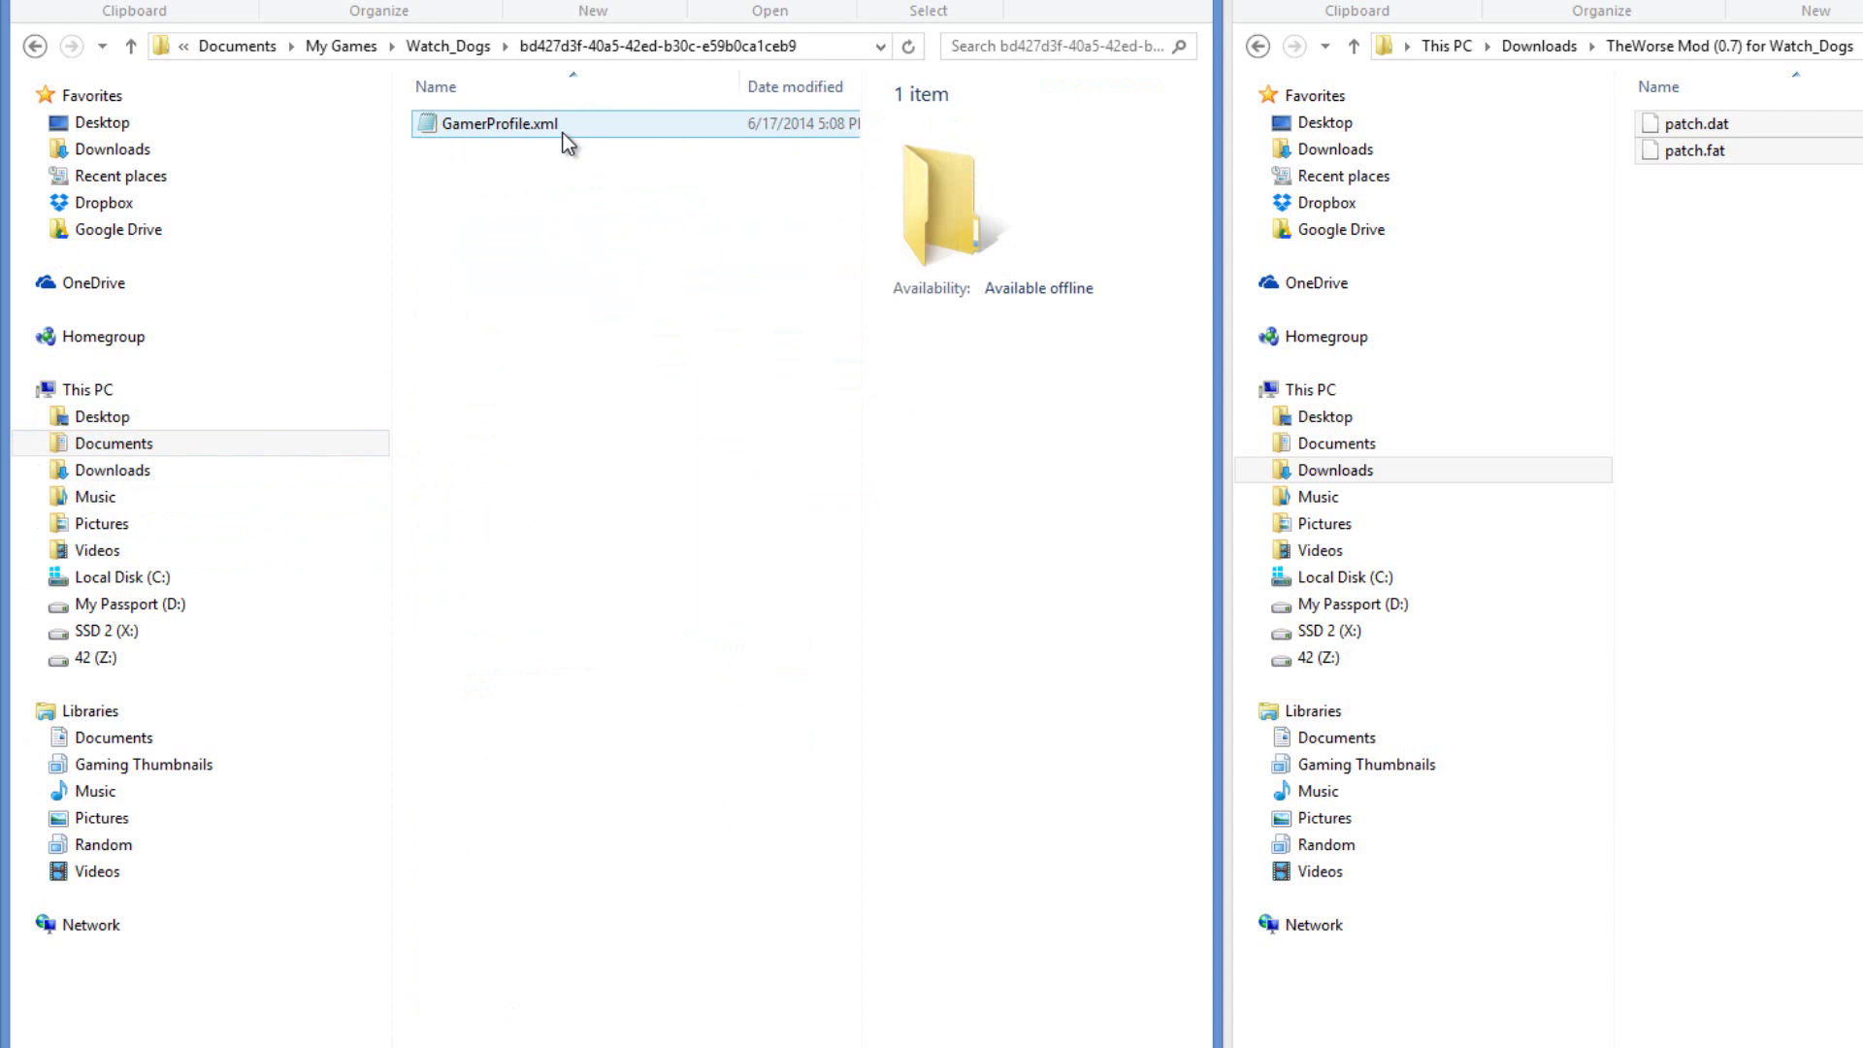
click(495, 129)
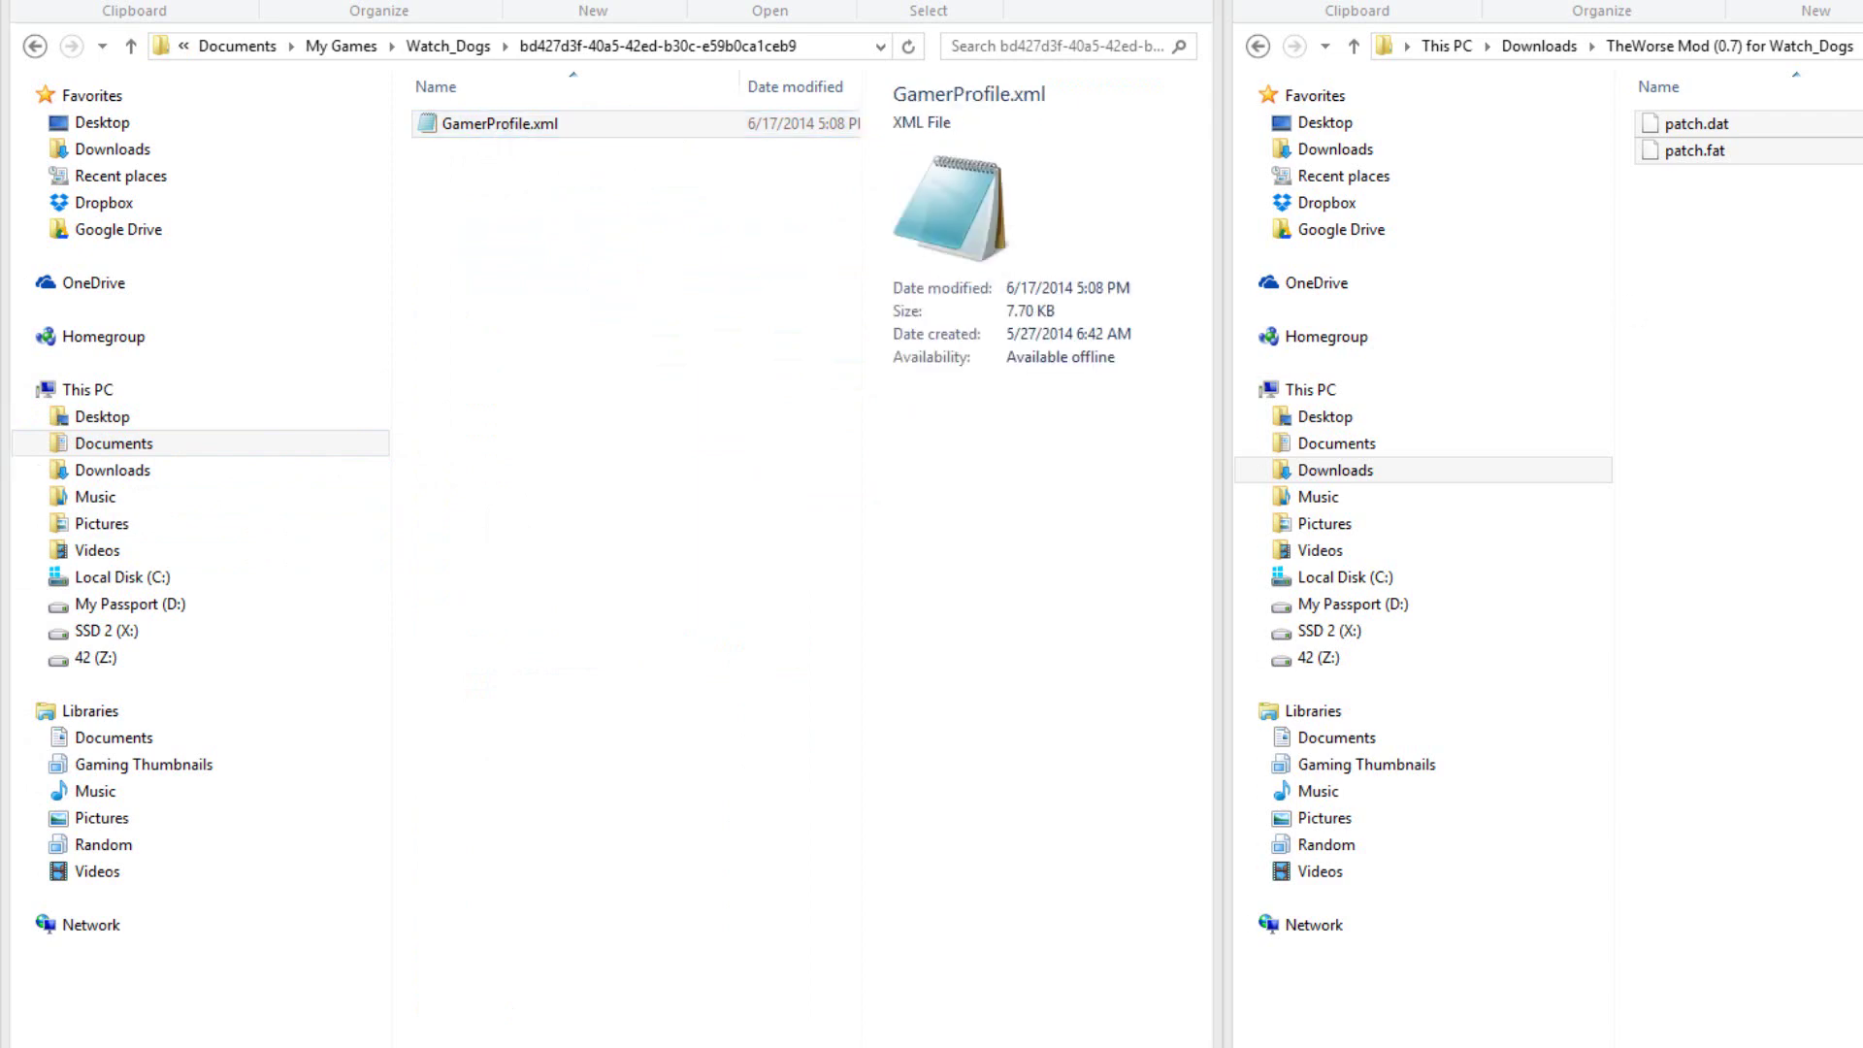
key(Return)
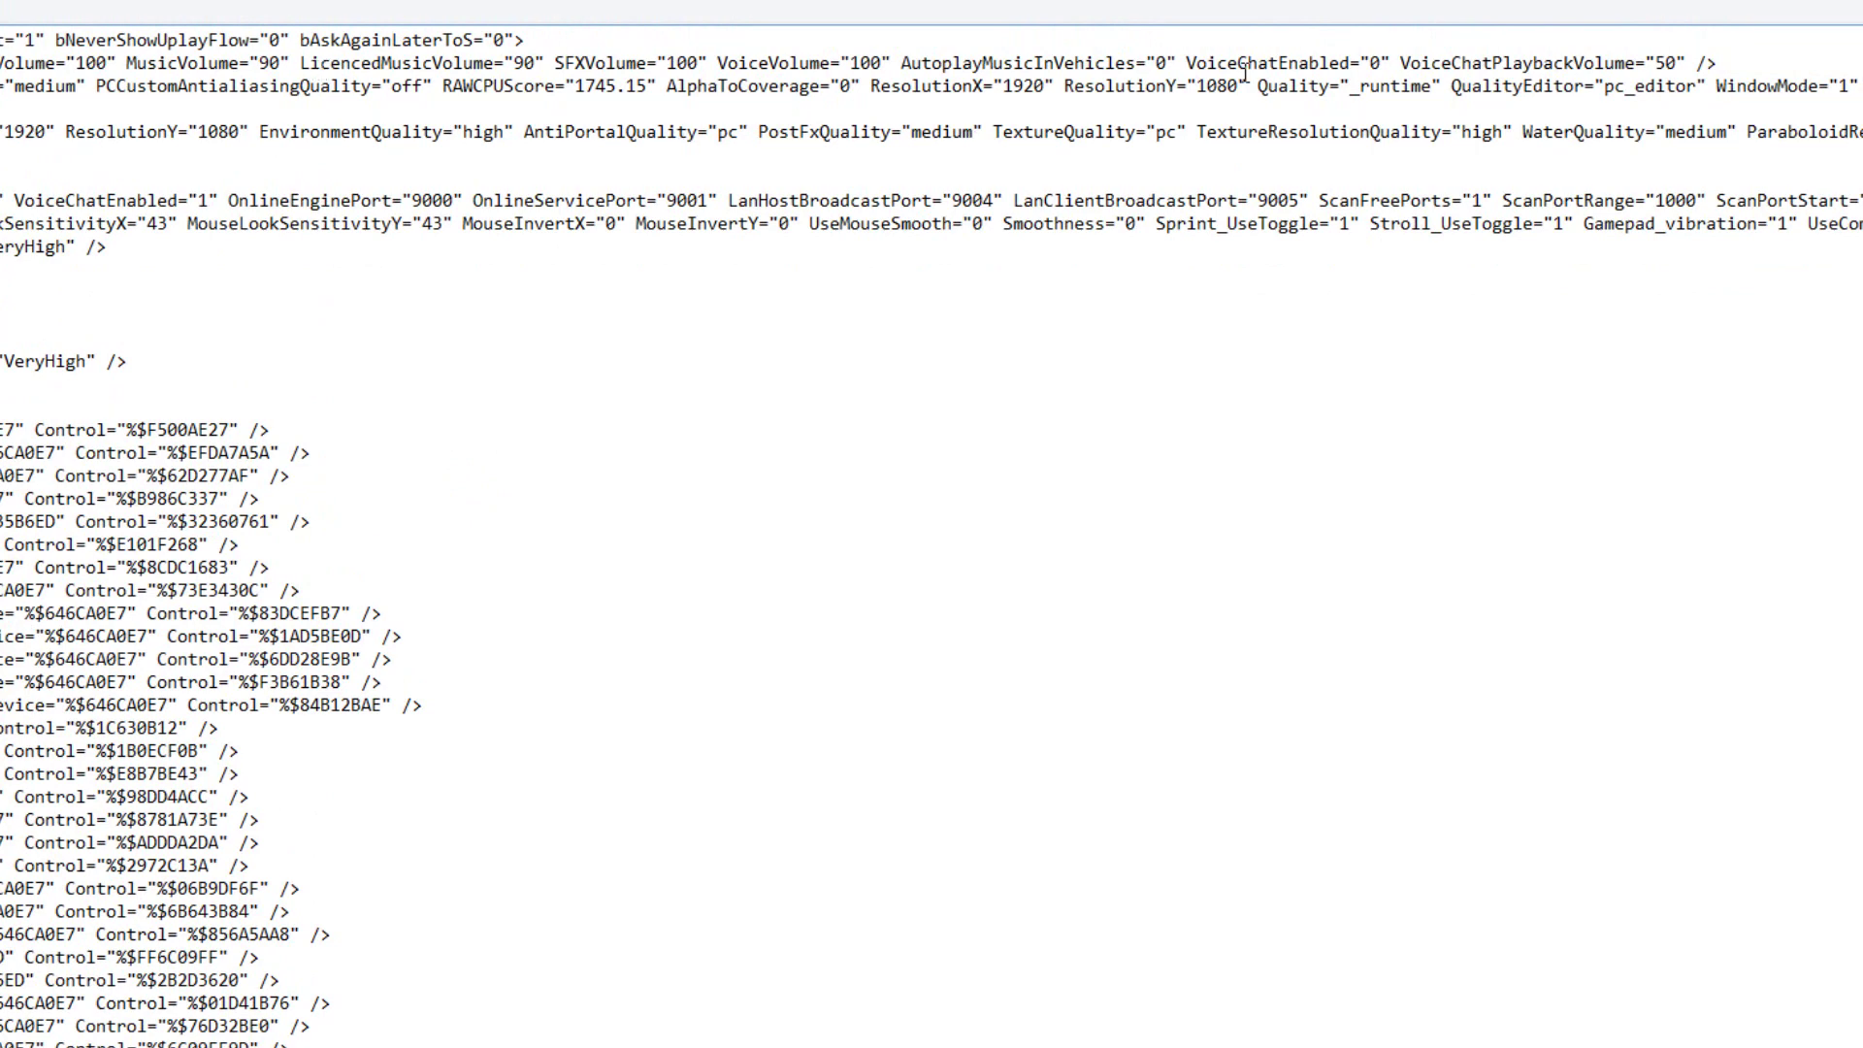
drag(1260, 84, 1435, 84)
click(1438, 85)
click(1348, 88)
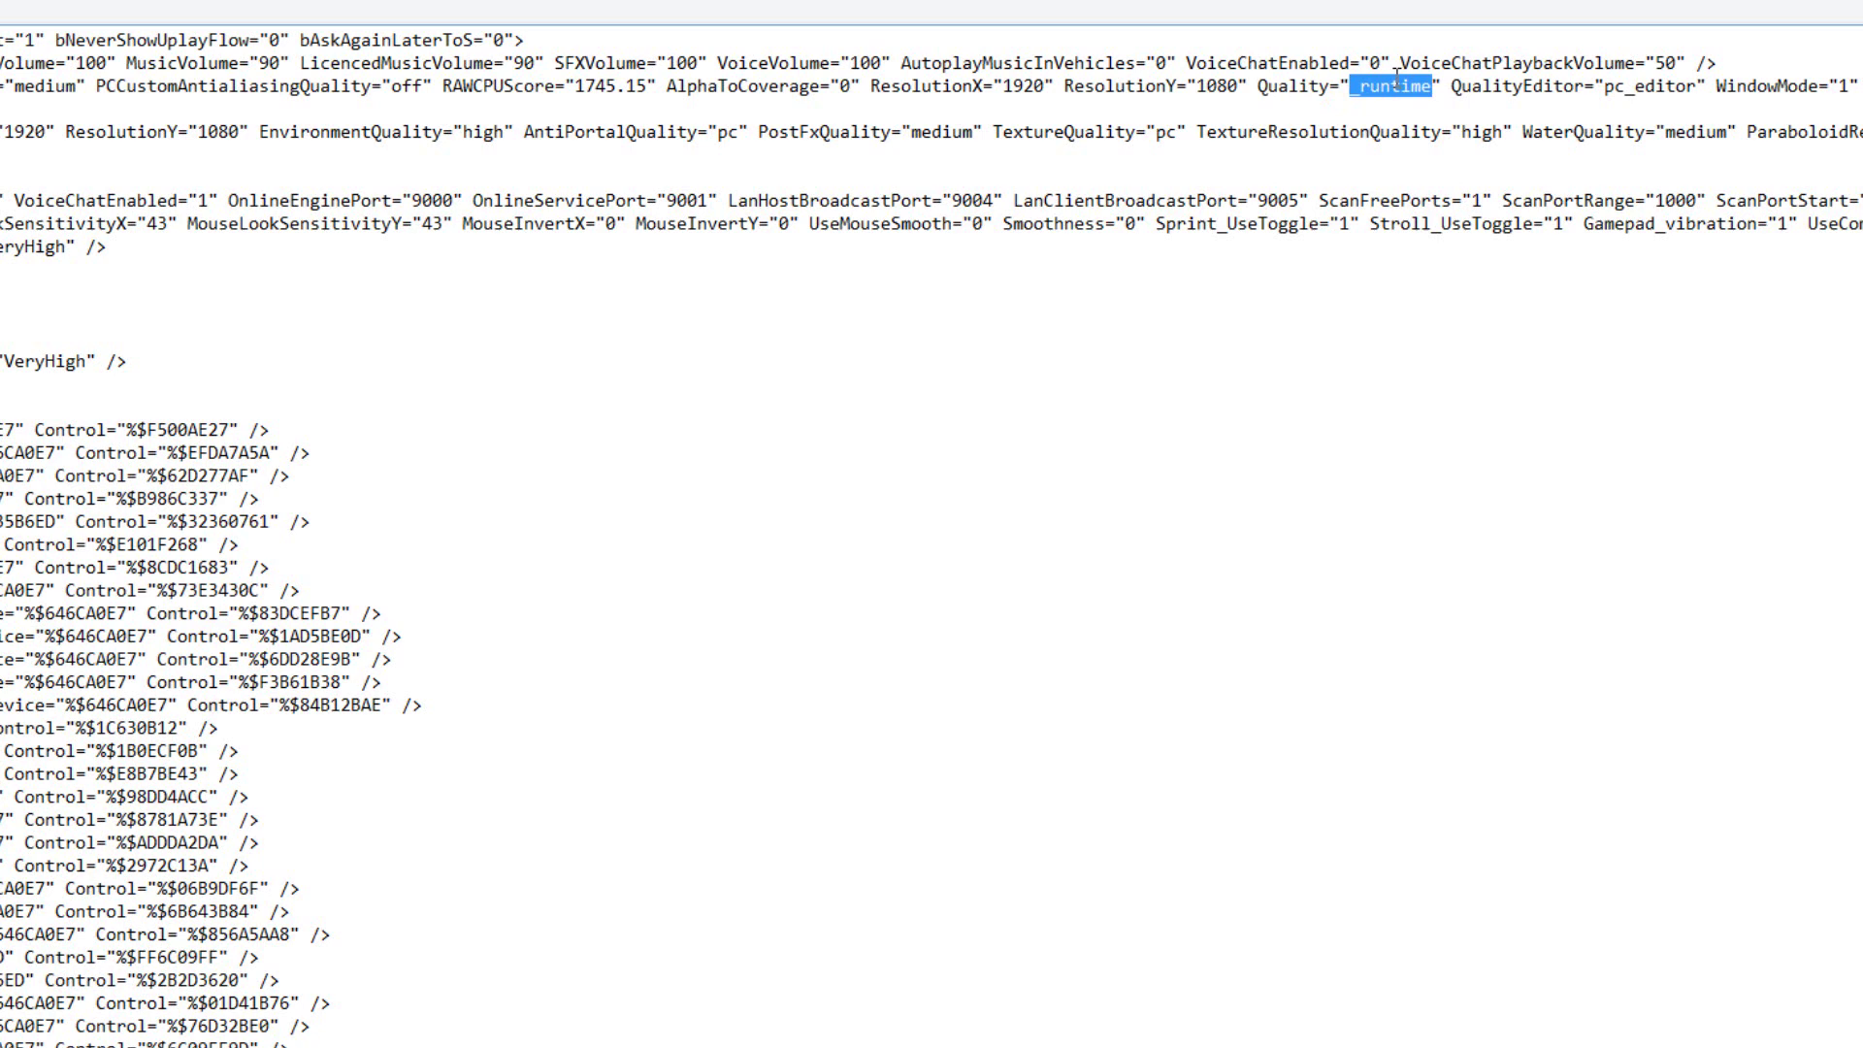
text(ultra)
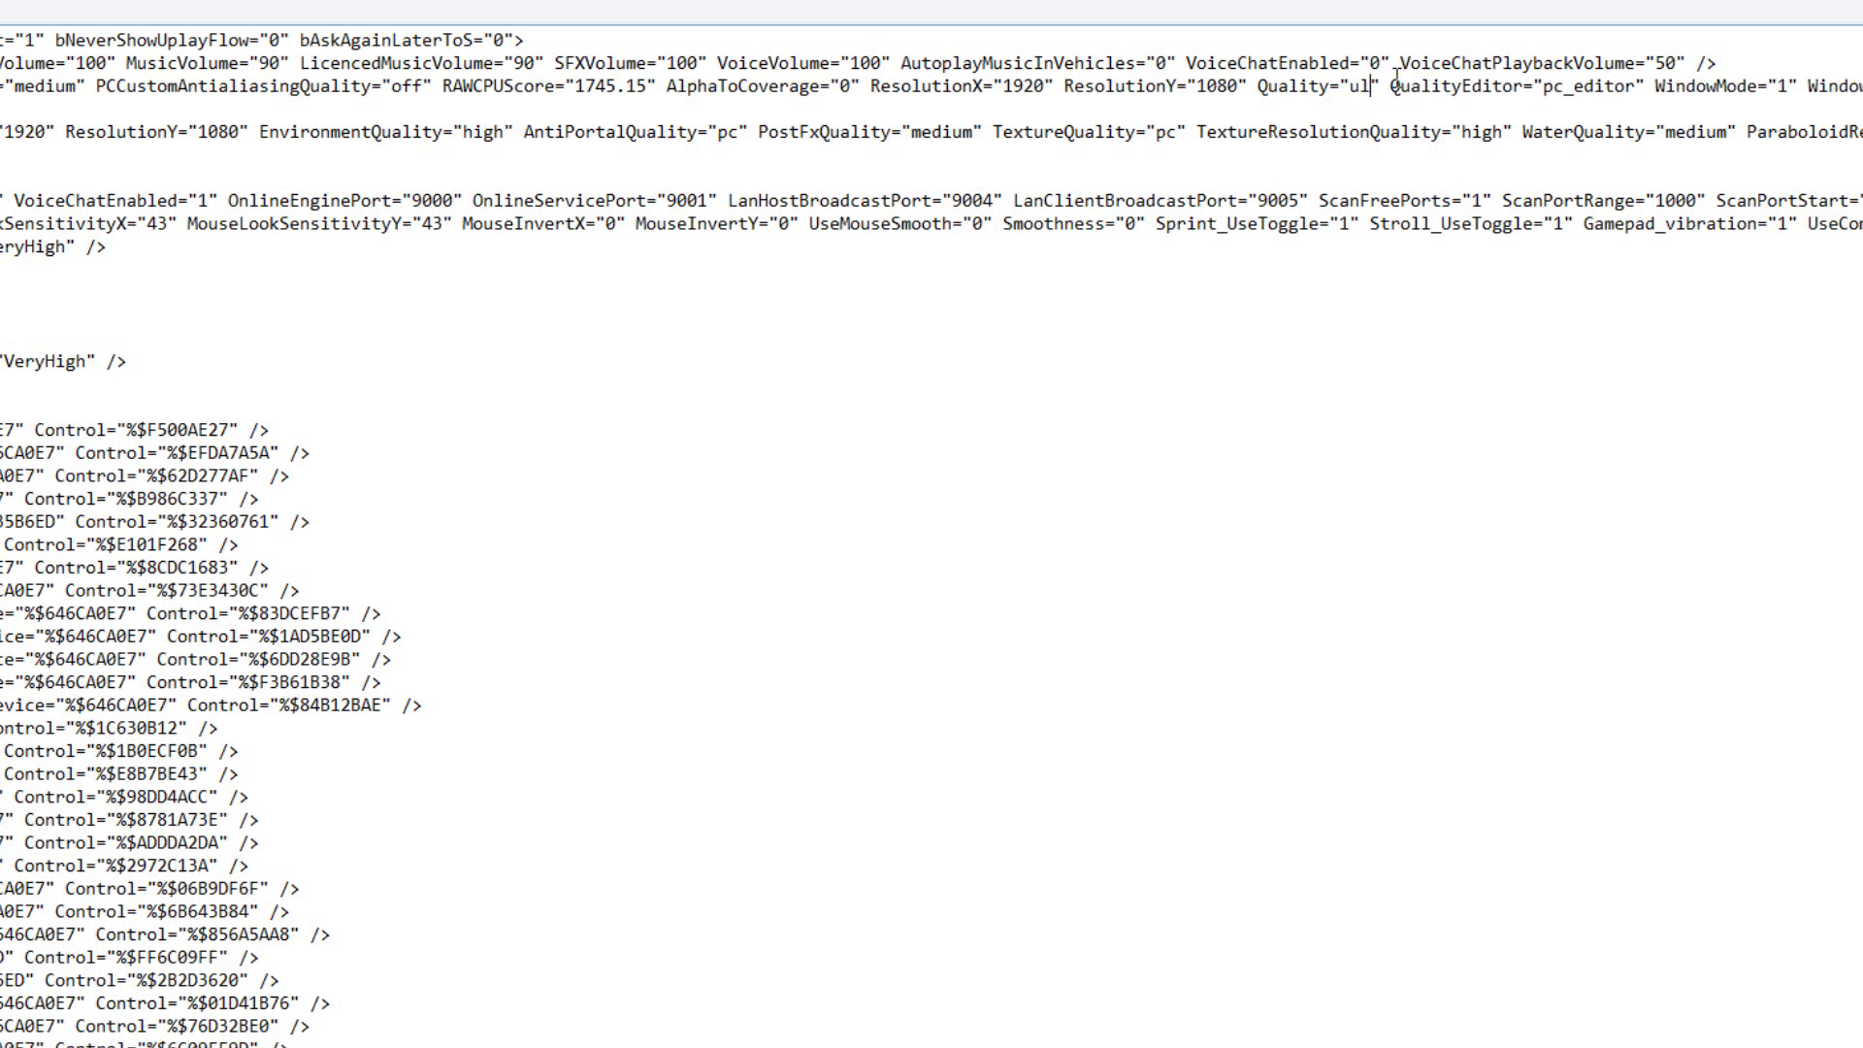
key(ctrl+z)
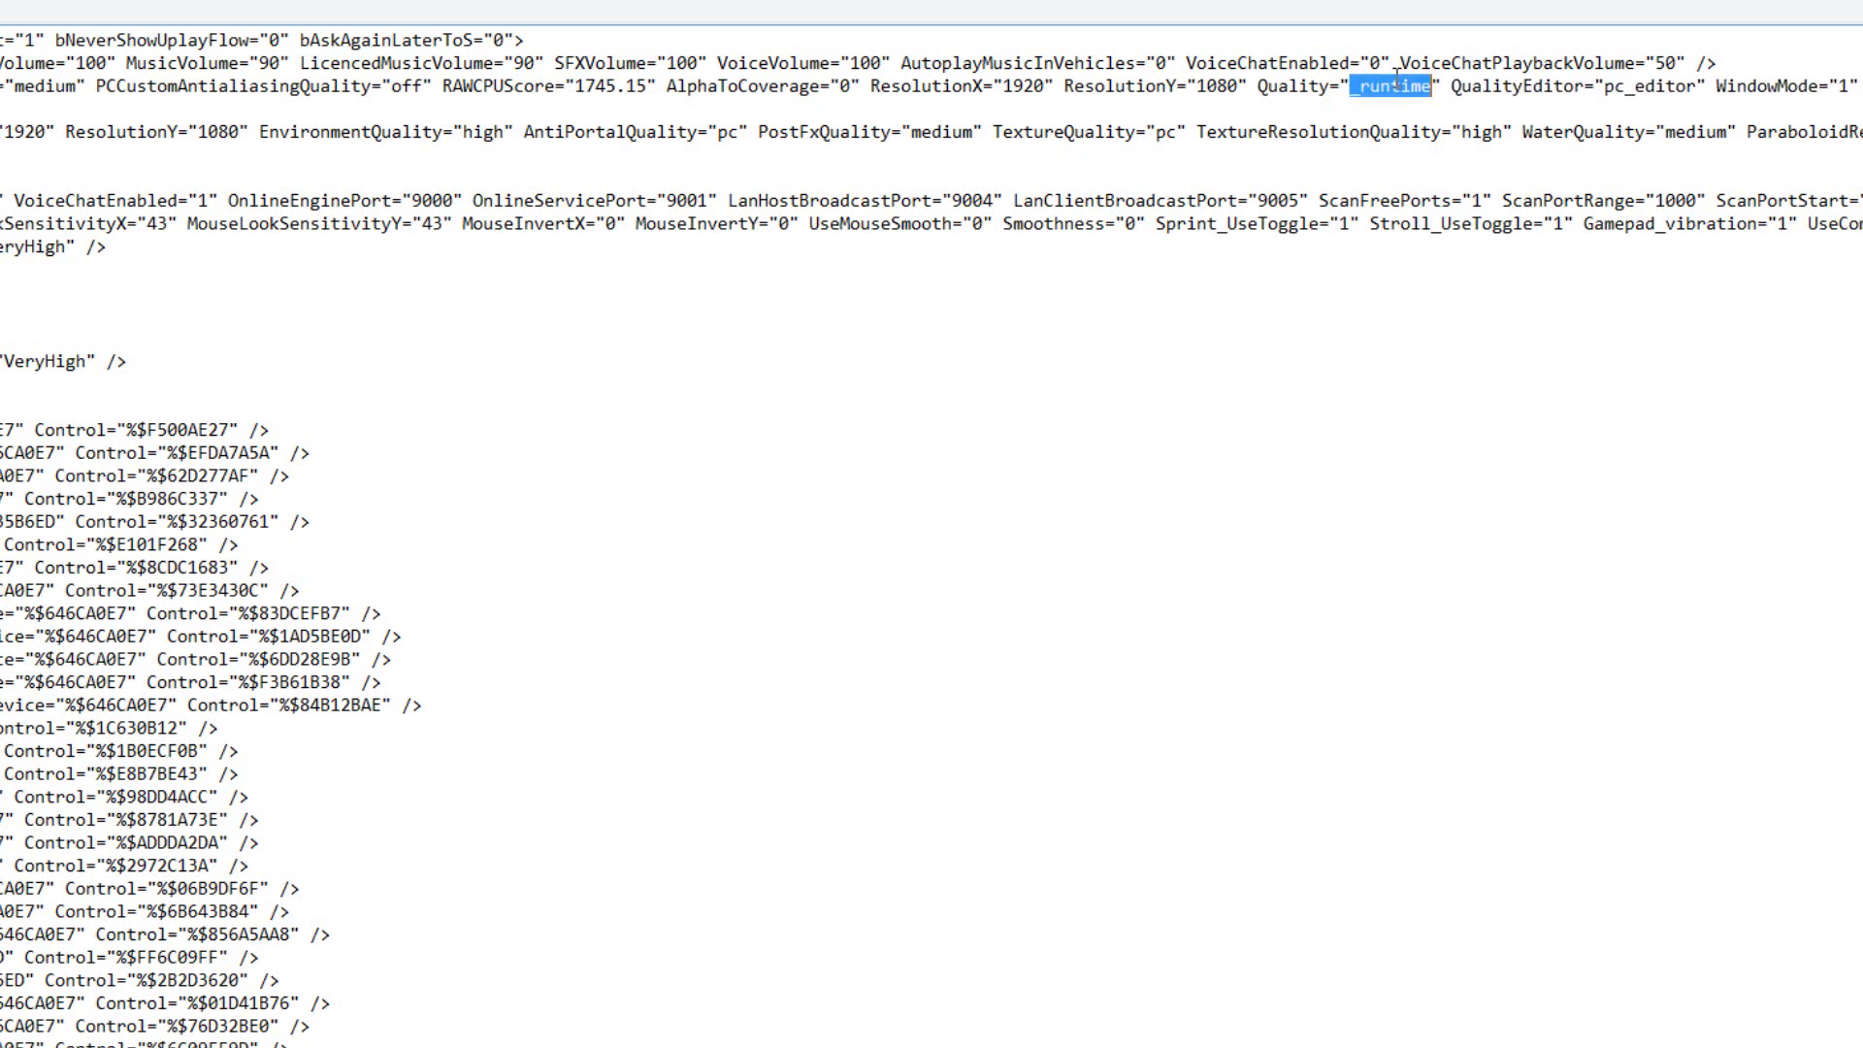
click(1338, 160)
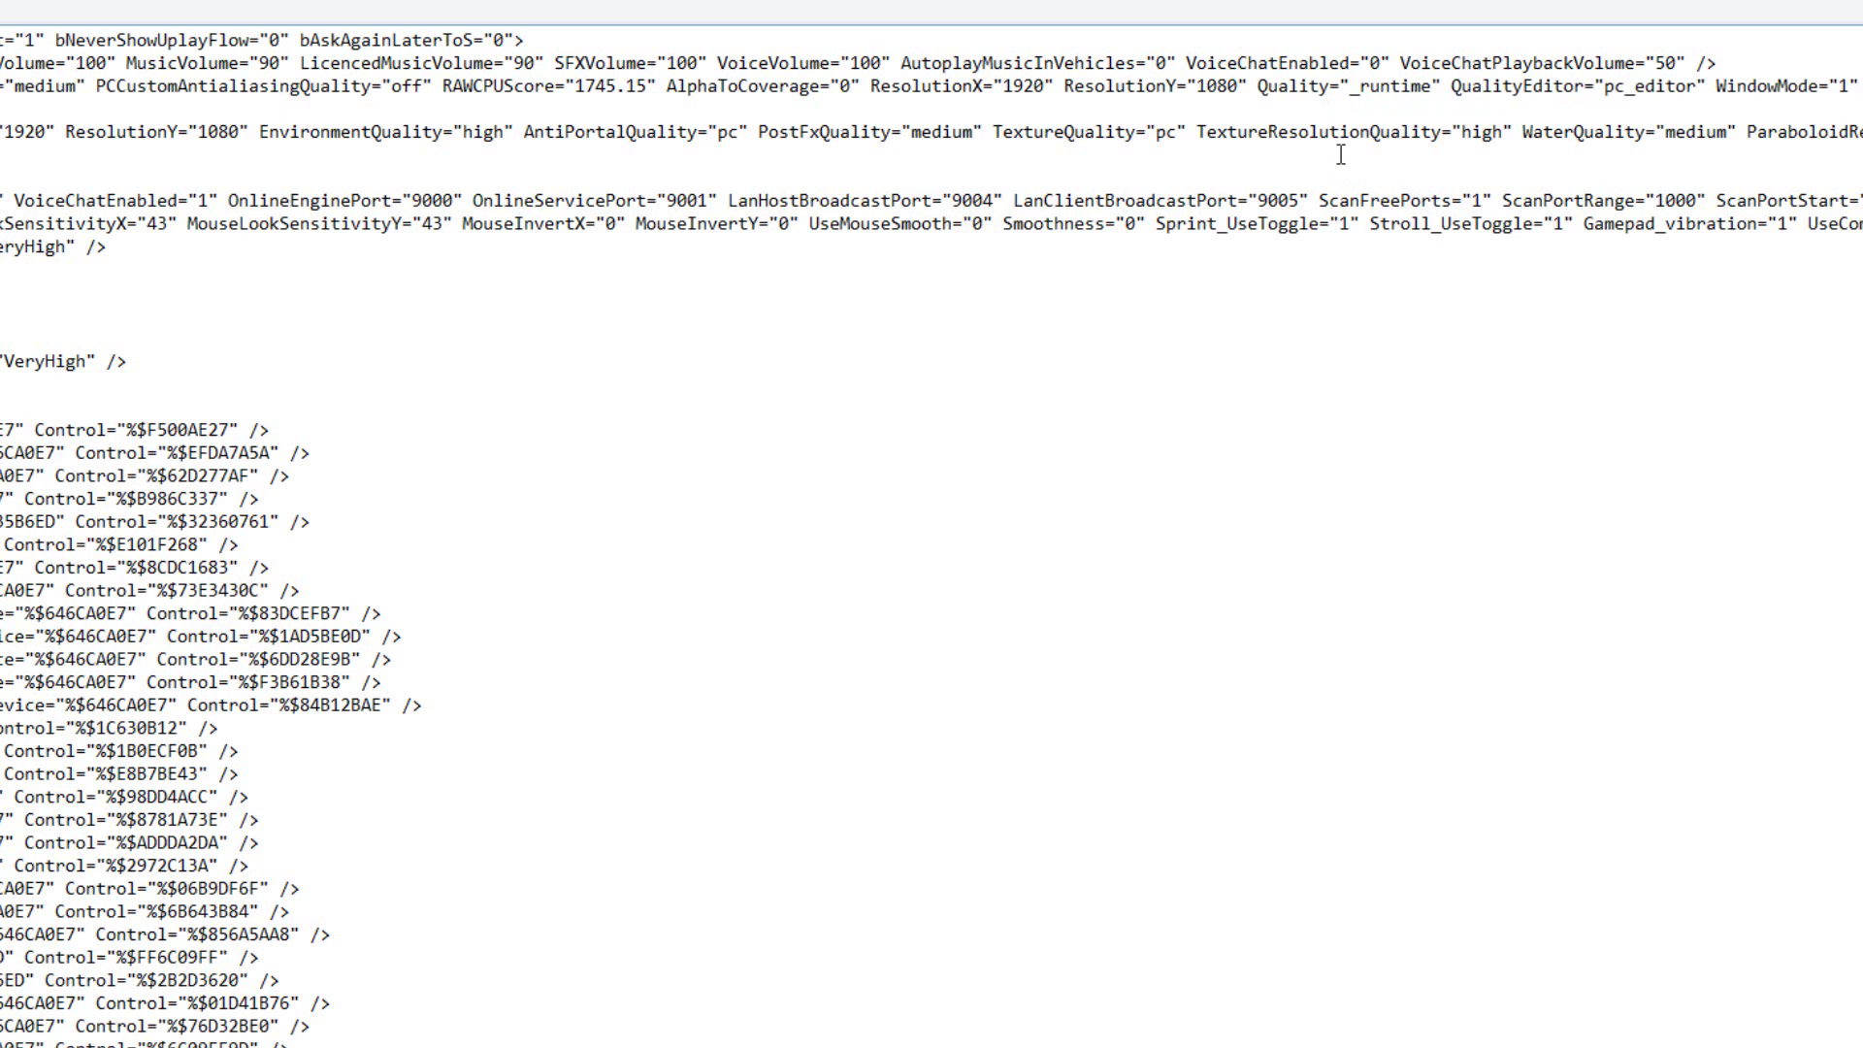